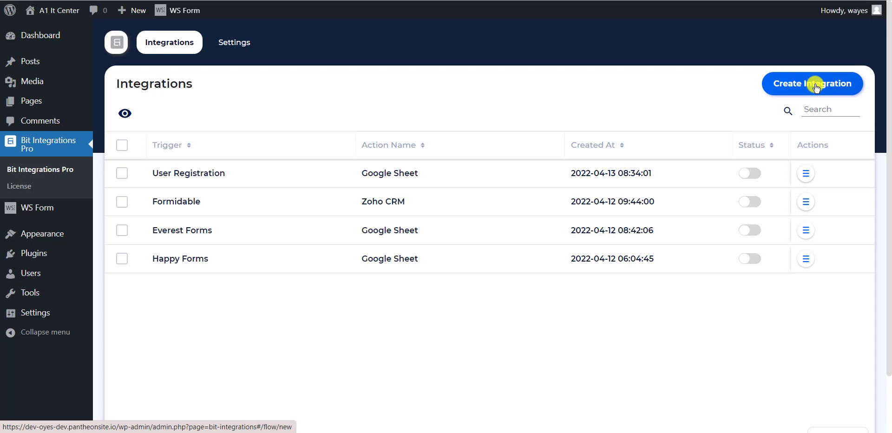
- Create a new integration with WSForm as the trigger and review the action hook and file upload setup notes
click(817, 87)
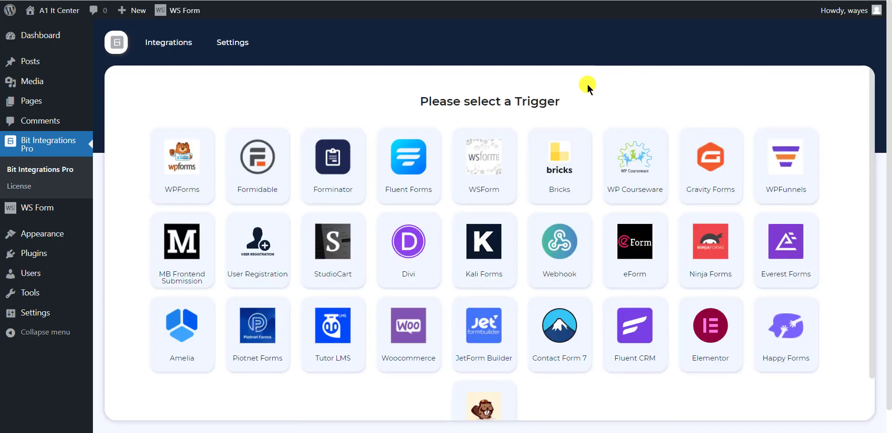
click(494, 176)
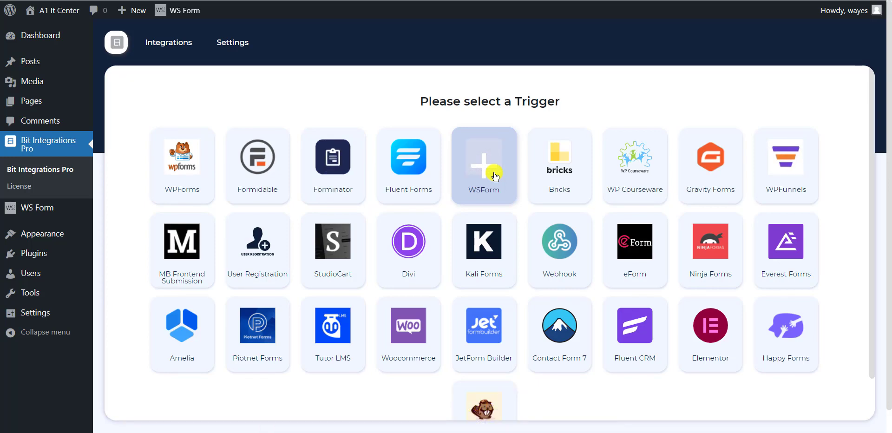
click(495, 176)
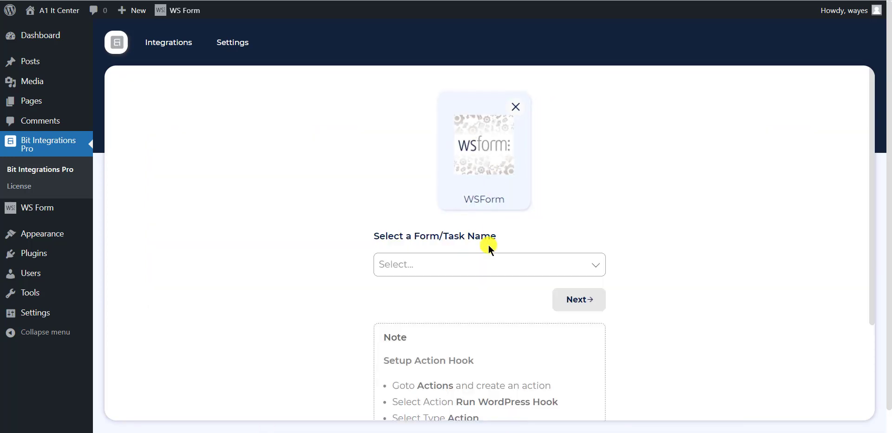
scroll(460, 300, down, 3)
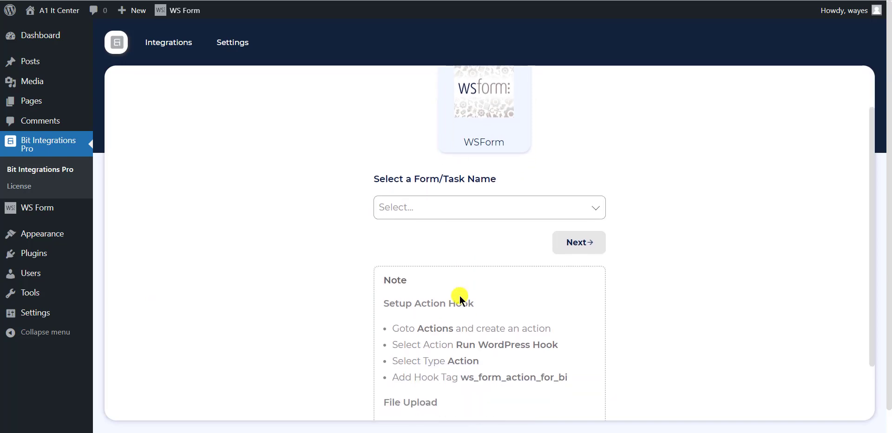
scroll(420, 235, up, 1)
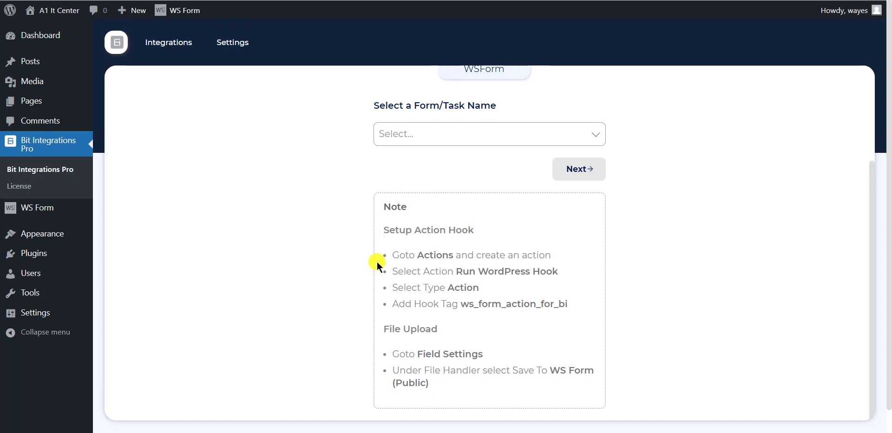
scroll(394, 192, up, 3)
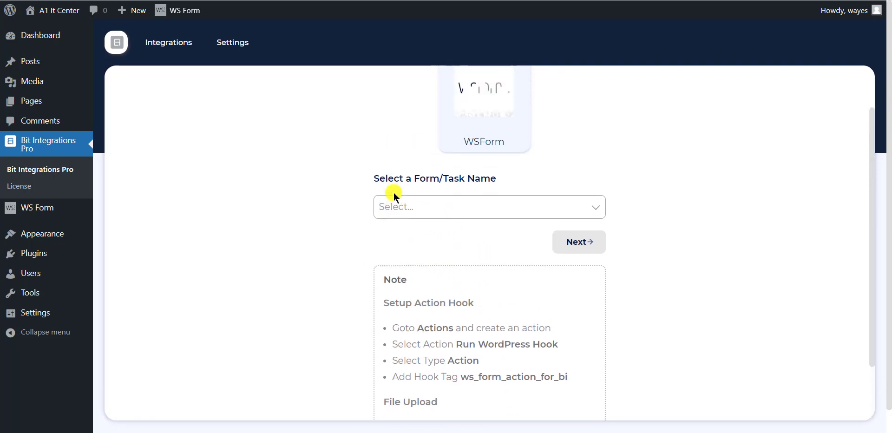
- Open the Contact form for editing in WS Form and delete its existing Bit Integrations action
click(176, 10)
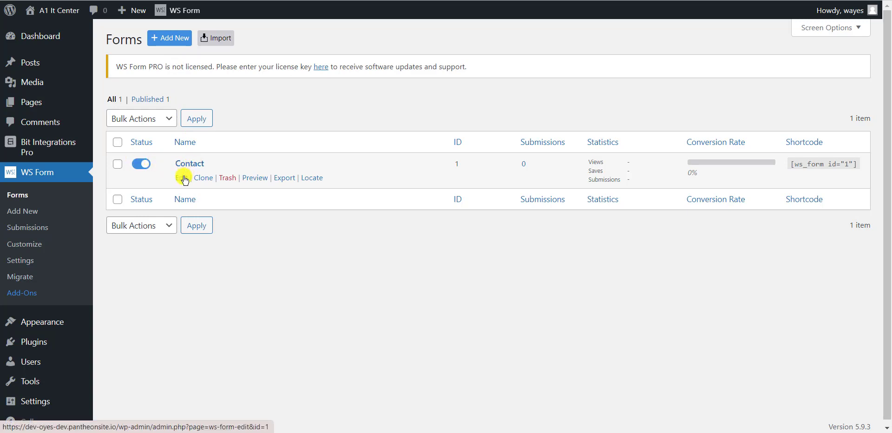
click(183, 178)
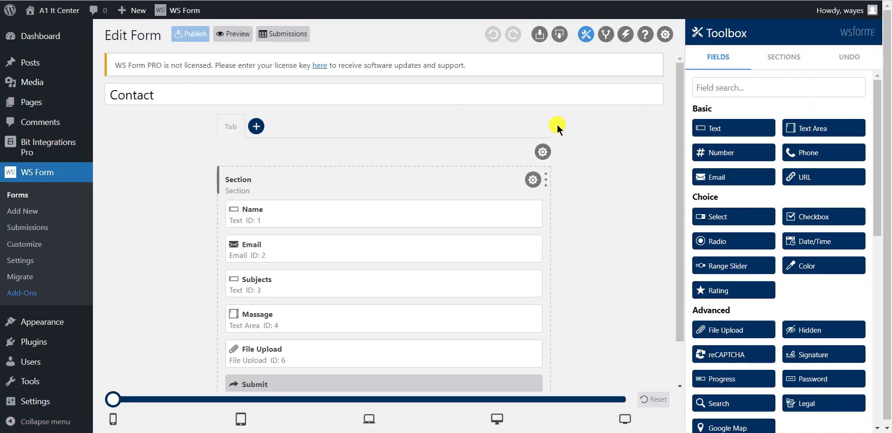
click(625, 35)
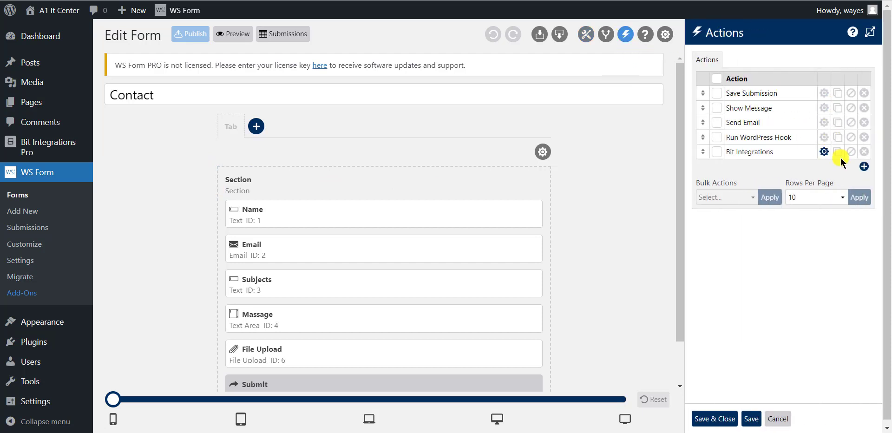
click(864, 155)
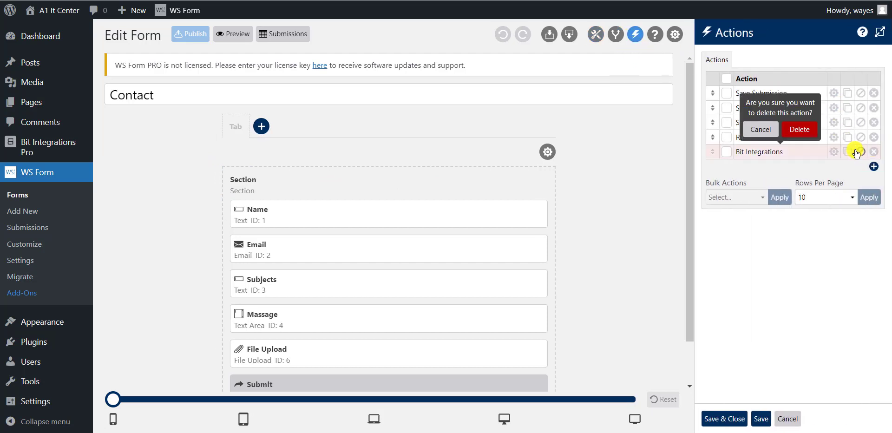
click(800, 128)
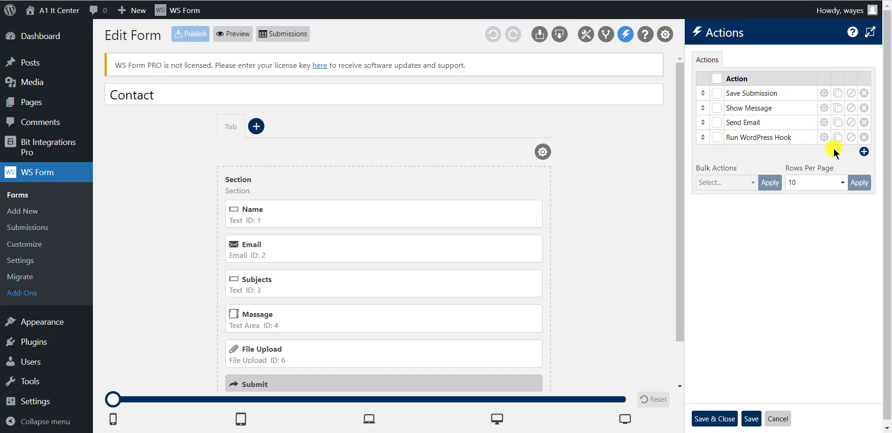
- Add a form action named Bit Integrations that uses Run WordPress Hook with the type Action - do_action
click(864, 152)
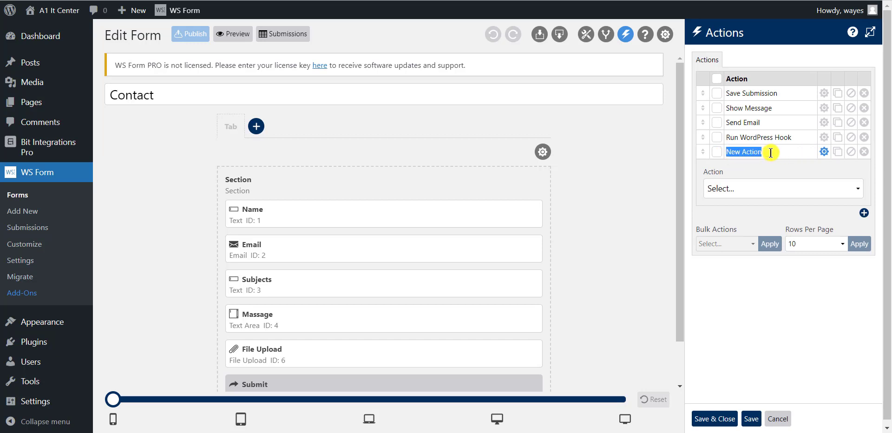
text(Bit Integra)
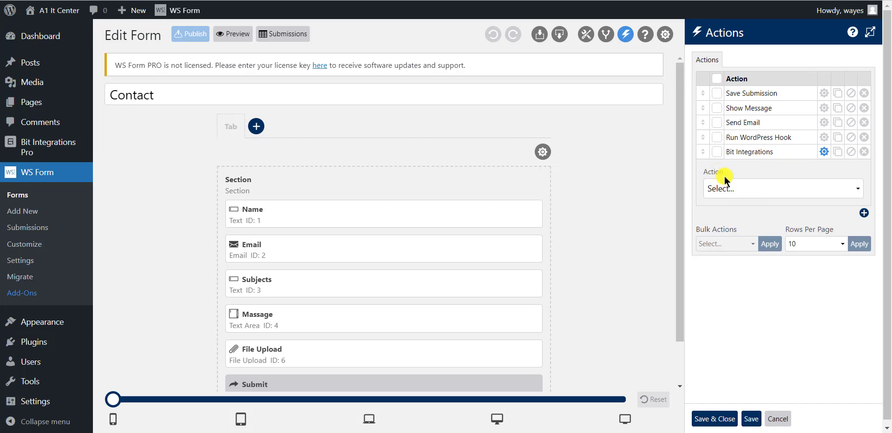
click(737, 188)
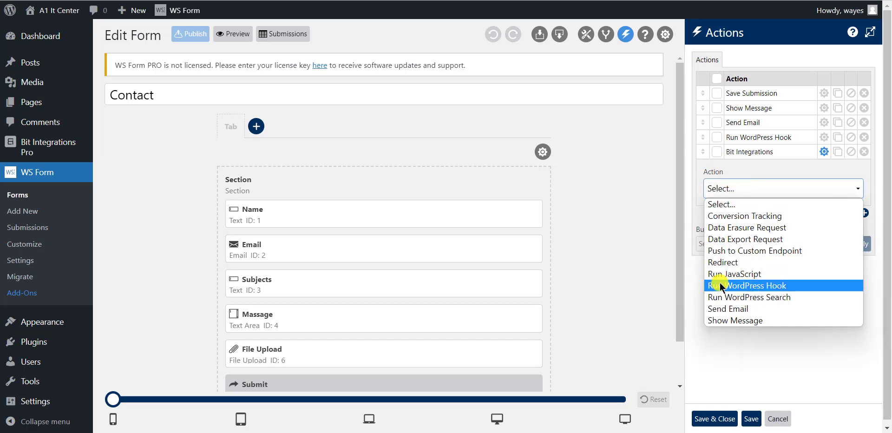
click(760, 285)
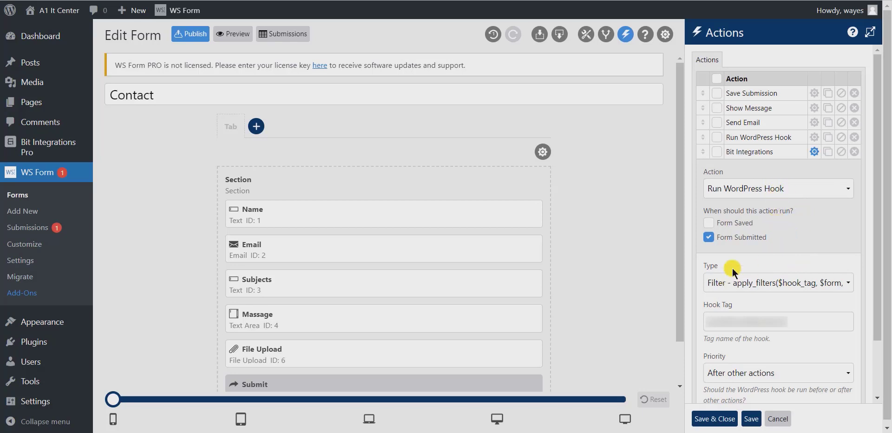
click(722, 281)
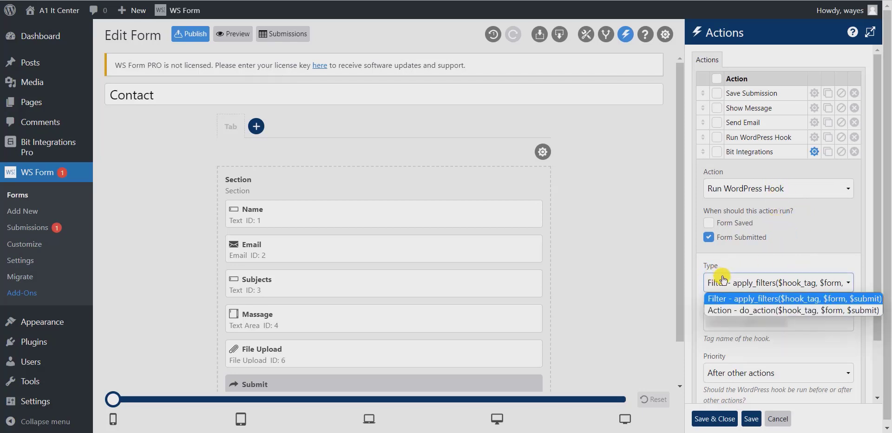
click(728, 310)
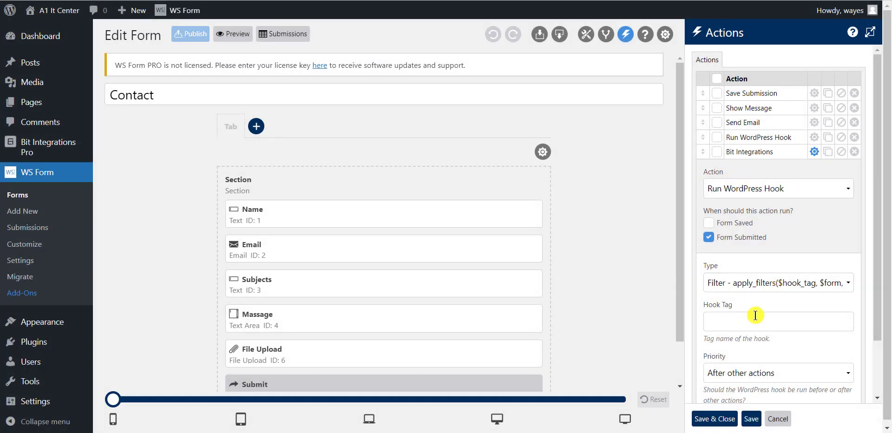
- Copy the hook tag ws_form_action_for_bi from the integration's setup note into the action's Hook Tag and save the action
click(755, 316)
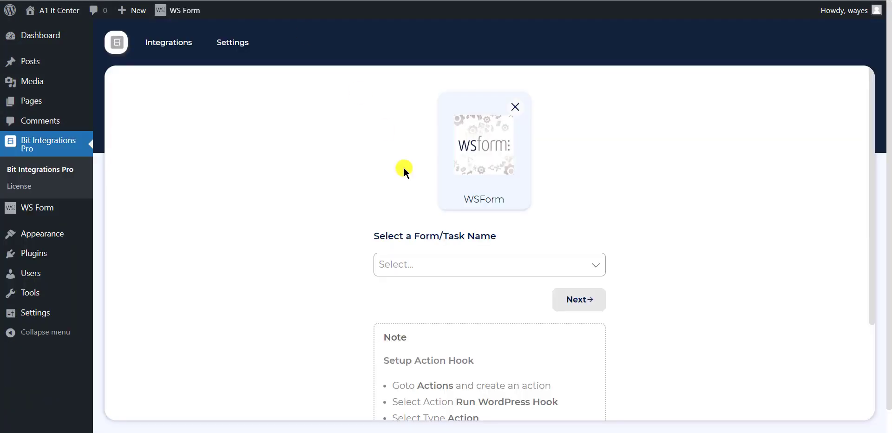
scroll(483, 353, down, 2)
scroll(580, 340, down, 2)
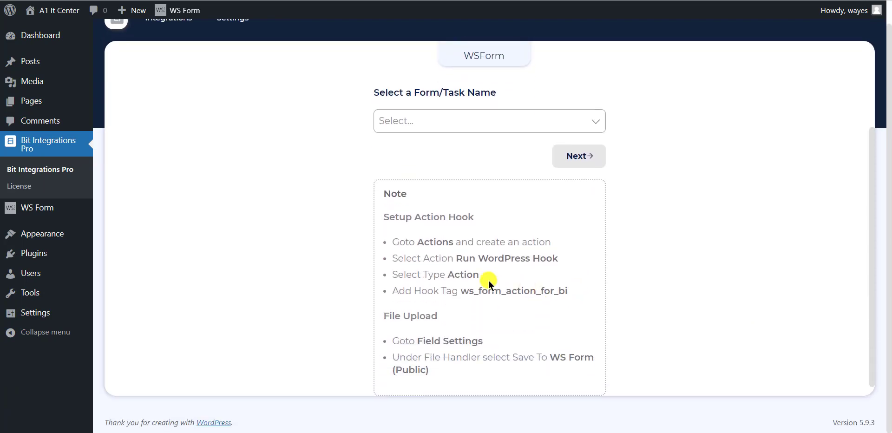
drag(461, 292, 575, 294)
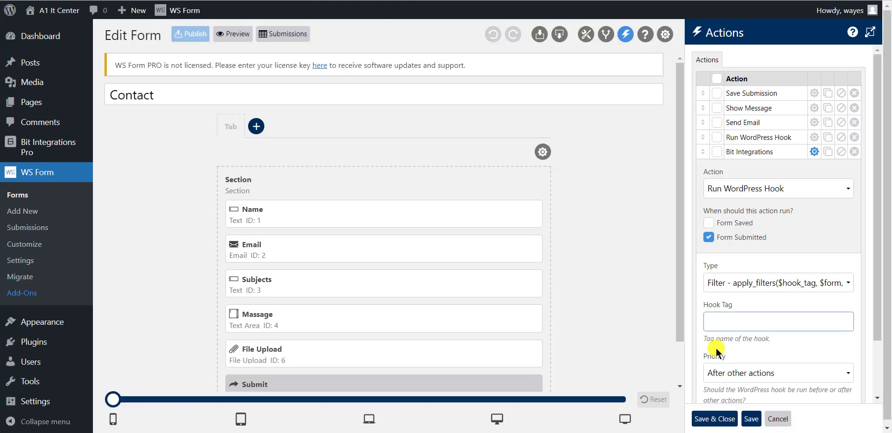
text(ws_form_action_for_bi)
scroll(767, 341, down, 2)
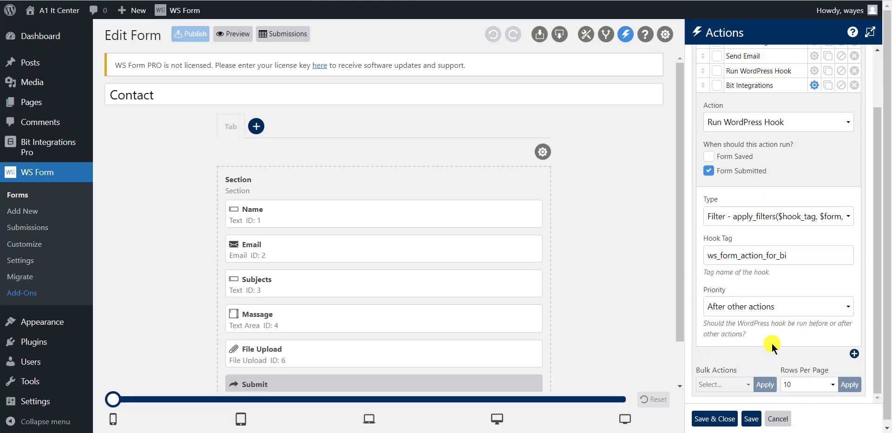
click(751, 419)
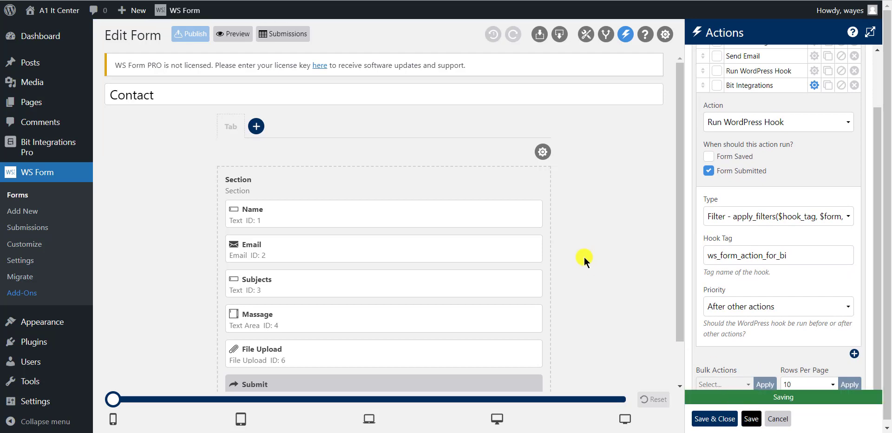
- Set the File Upload field's file handler to save to WS Form (Public) and save the field settings
scroll(586, 213, down, 1)
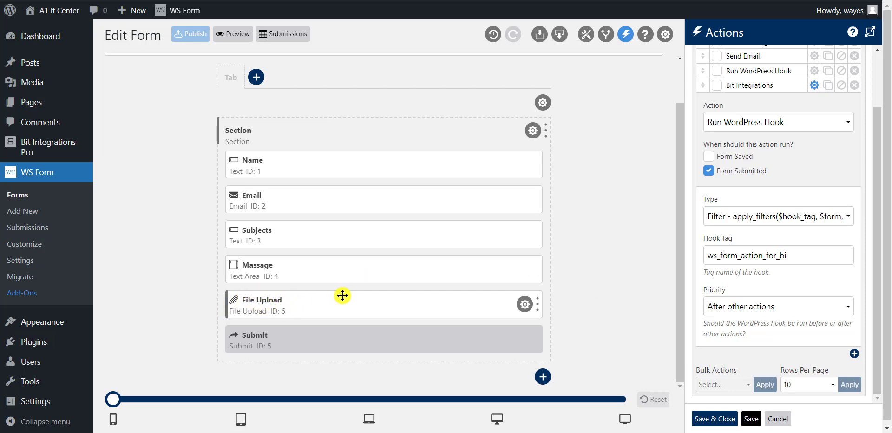
click(527, 306)
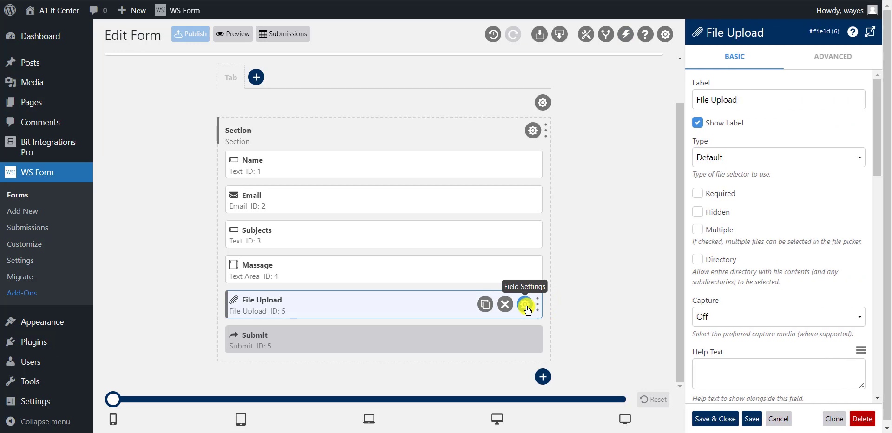
scroll(763, 279, down, 3)
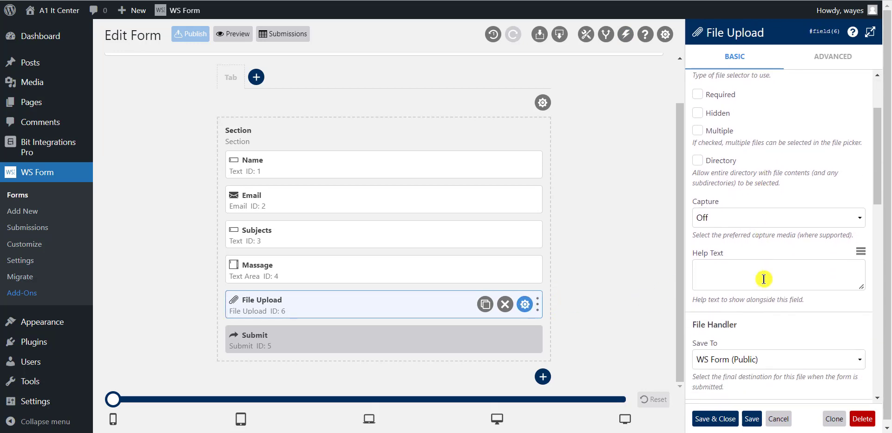
click(742, 319)
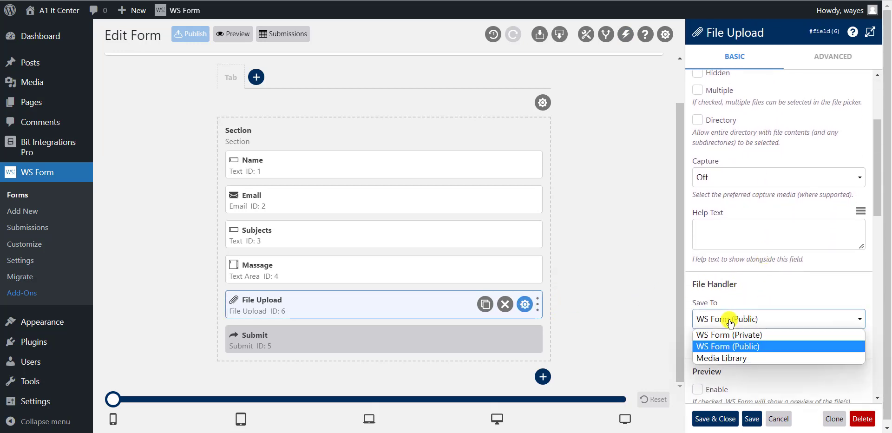
click(735, 347)
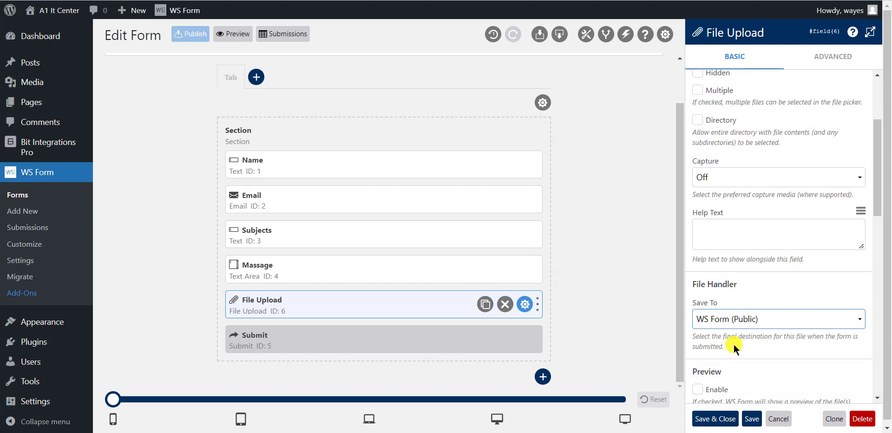
click(746, 420)
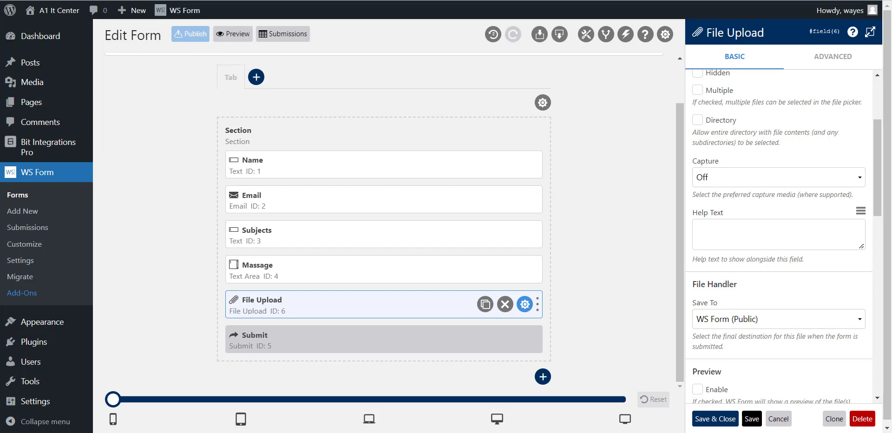
- Return to the Bit Integrations setup, choose Contact as the trigger form and proceed to the action selection
key(ctrl+Tab)
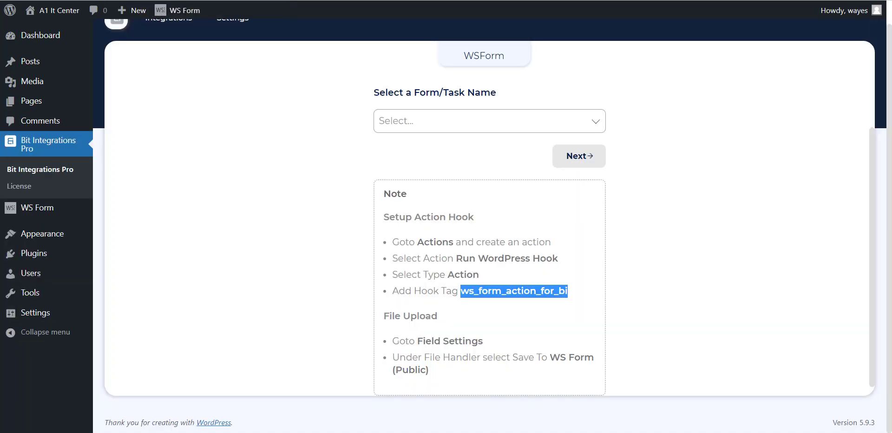
click(451, 119)
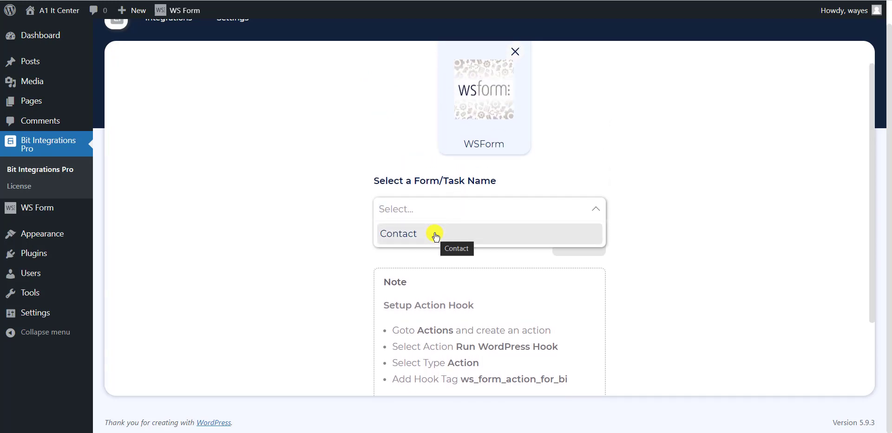
click(435, 235)
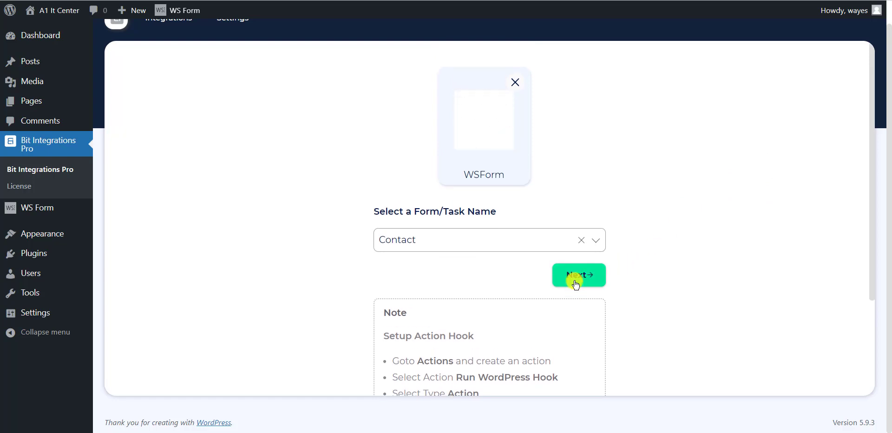
click(576, 283)
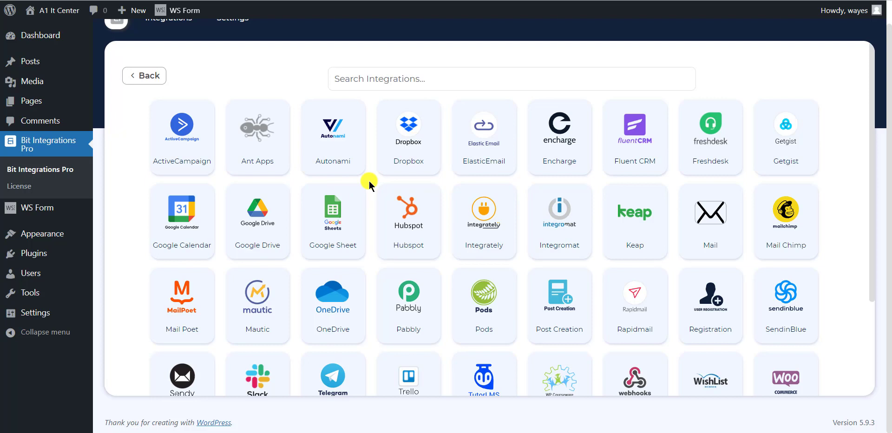
- Search the integrations for Zoho and choose Zoho CRM as the action
click(405, 88)
text(Zoho)
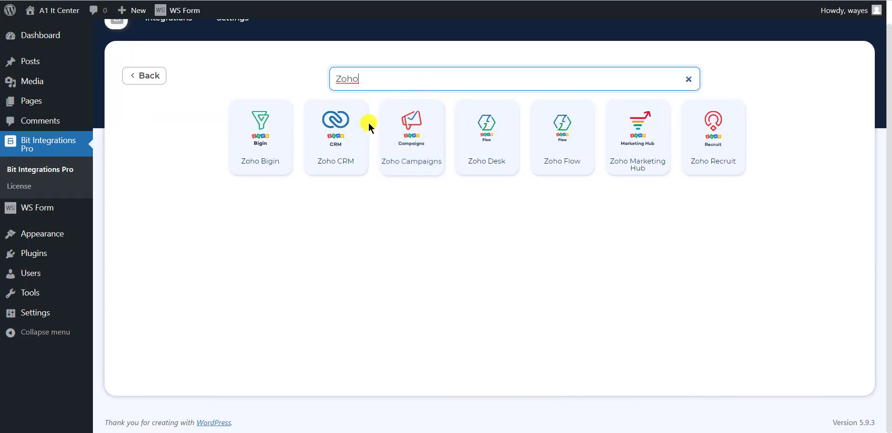
click(332, 140)
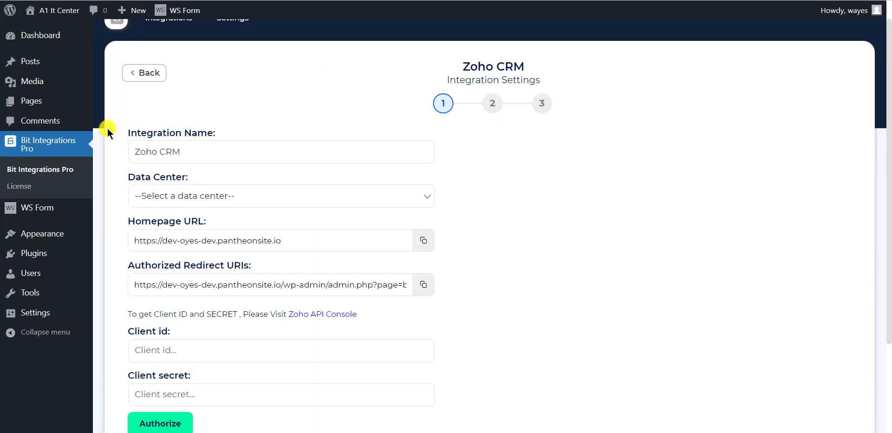
drag(123, 128, 247, 133)
click(270, 124)
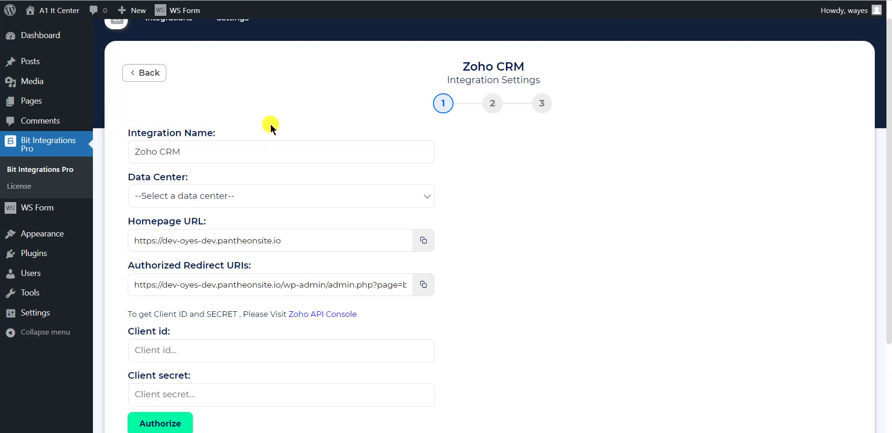
- Set the Zoho CRM integration's data center to zoho.com
click(219, 196)
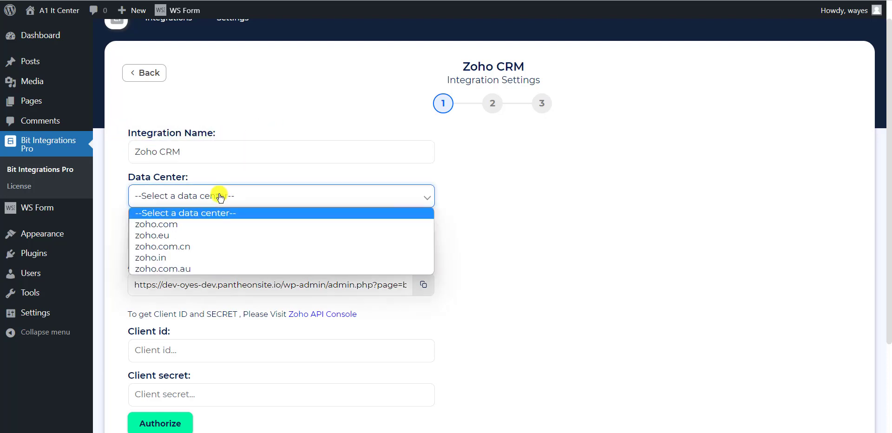
click(208, 225)
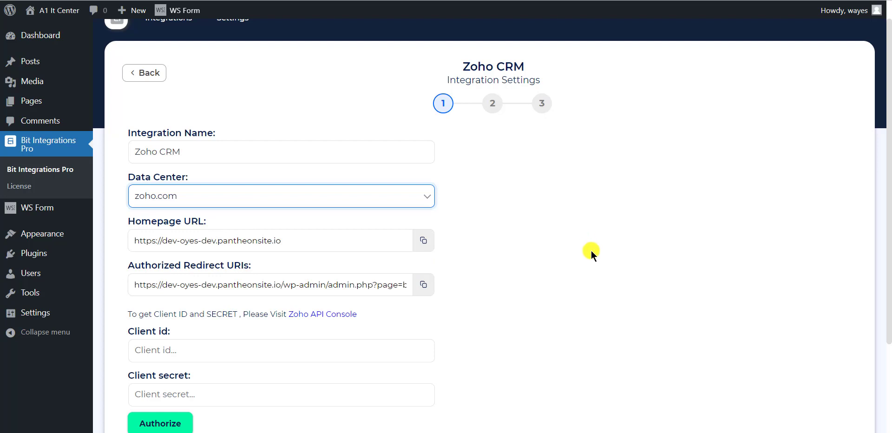
scroll(591, 250, down, 3)
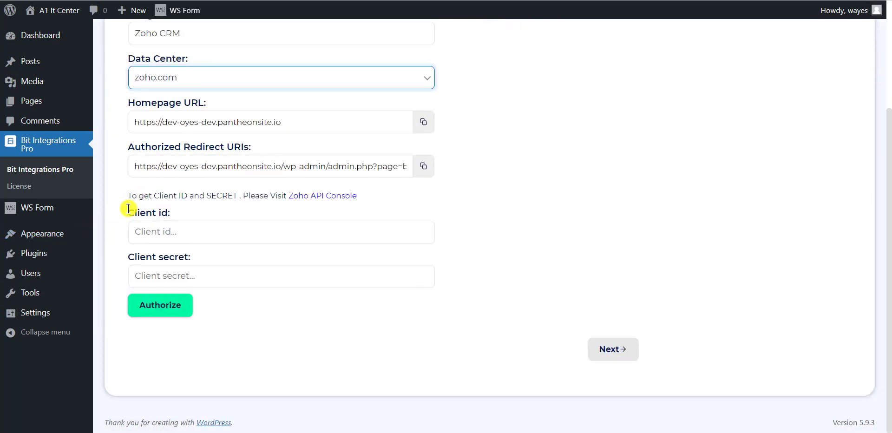
drag(128, 208, 207, 257)
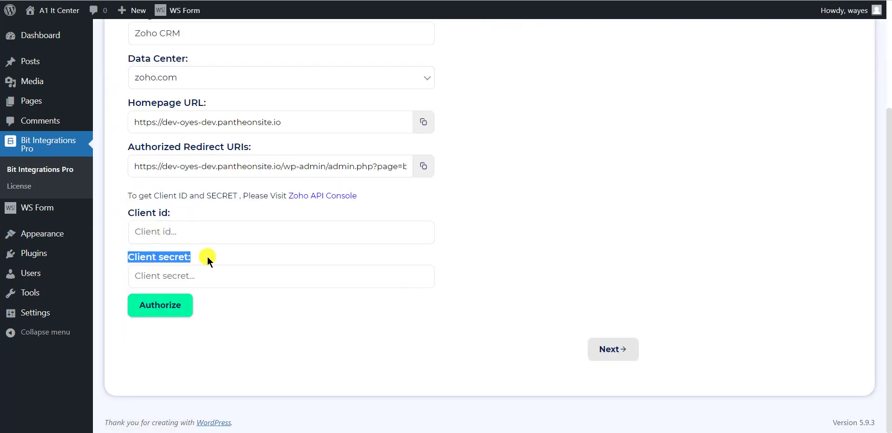
click(222, 250)
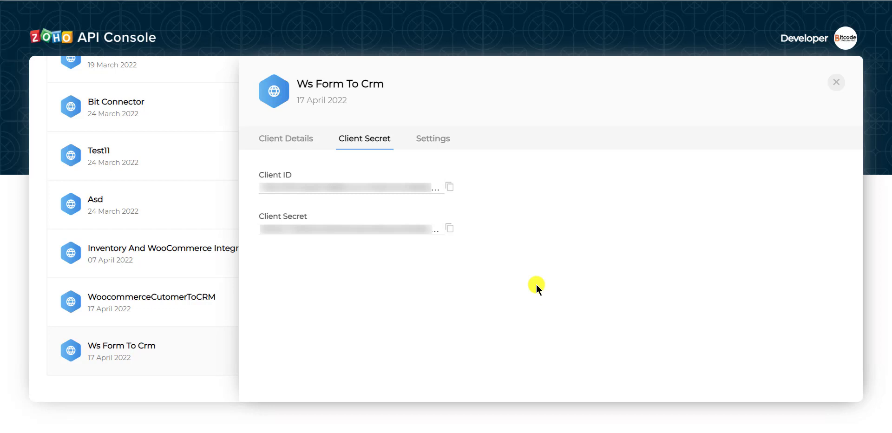
- Copy the client ID and client secret of the Ws Form To Crm client from the Zoho API Console into the integration settings
click(448, 185)
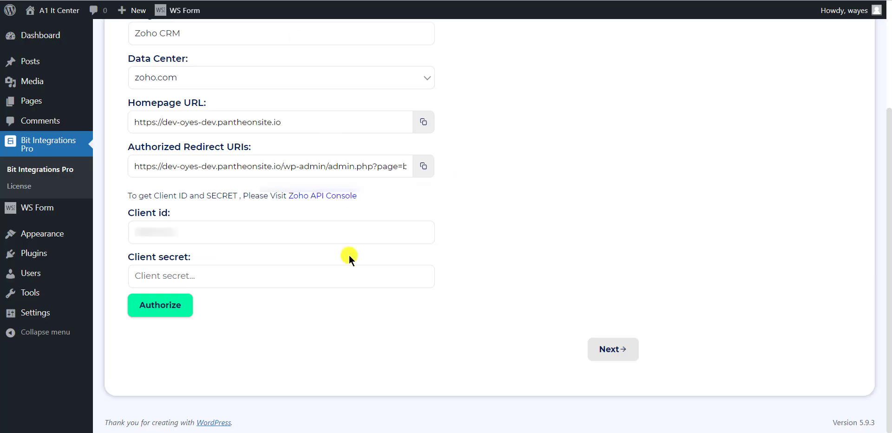
click(273, 232)
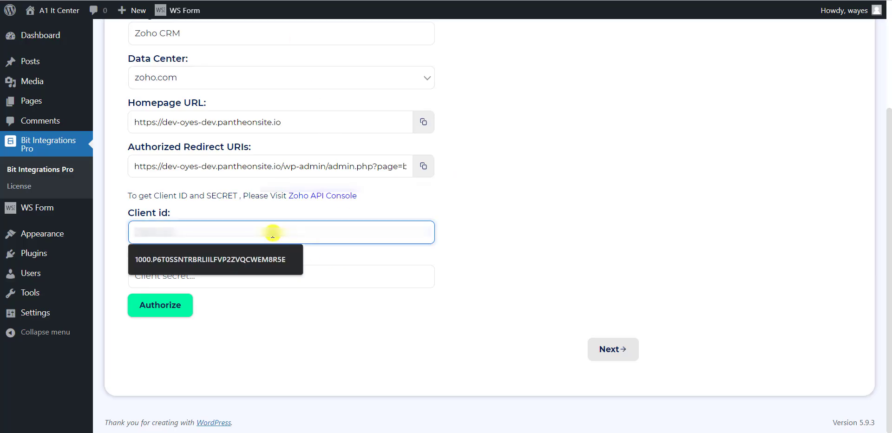
key(ctrl+v)
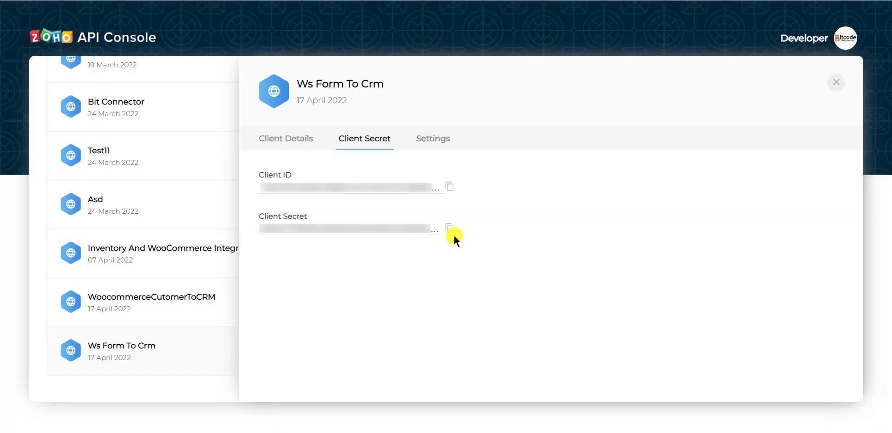
click(451, 231)
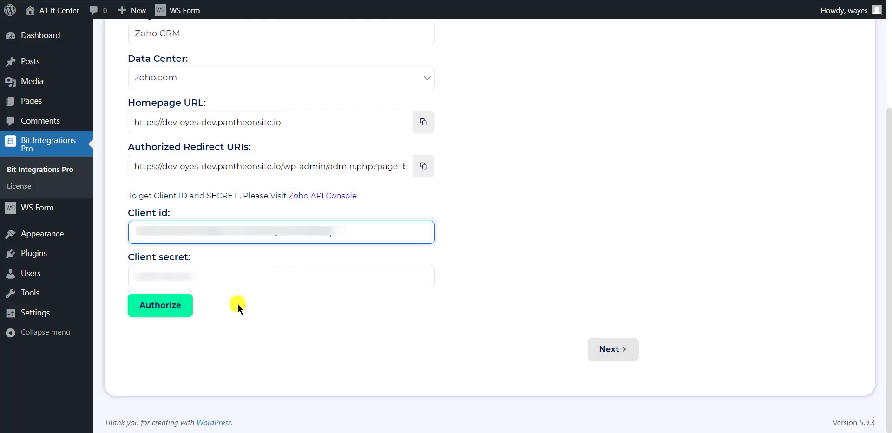
click(237, 278)
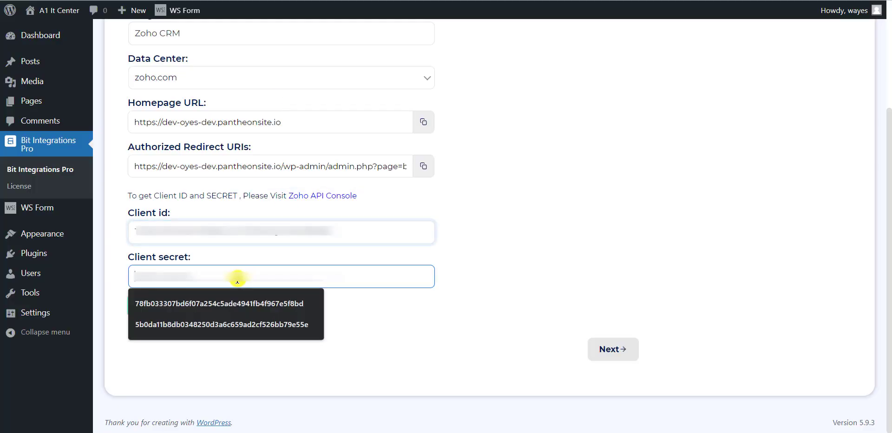
key(ctrl+v)
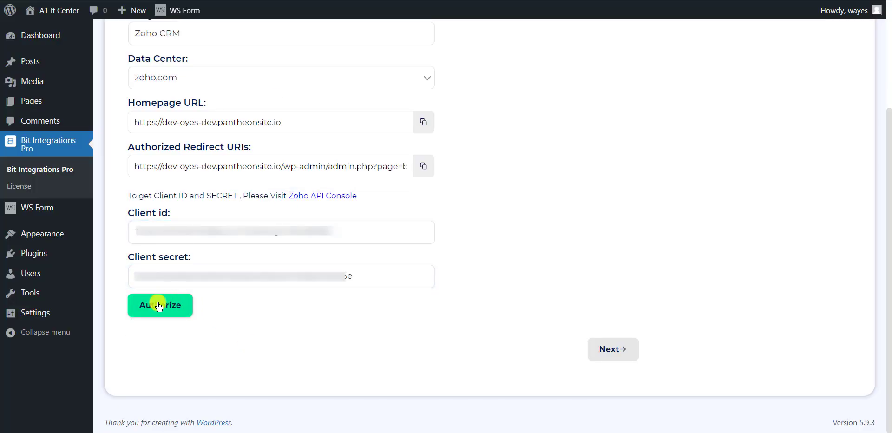
- Authorize the connection for the Bit Code Technologies Limited CRM organization, accept the access request and proceed to the second setup stage
click(167, 304)
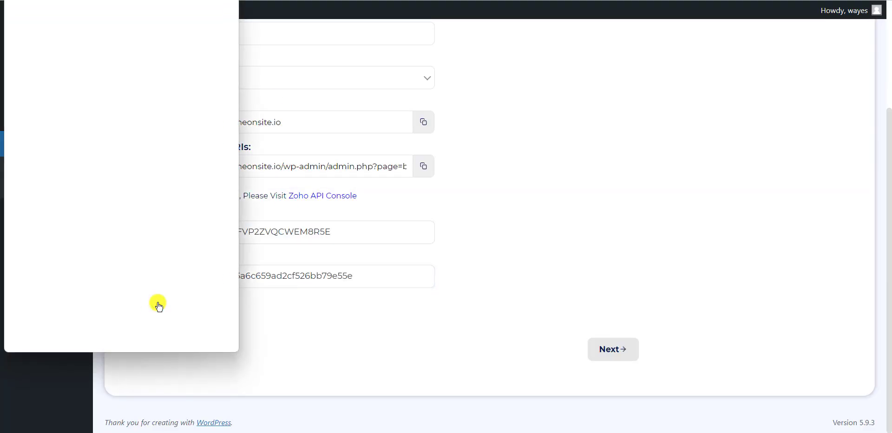
click(129, 166)
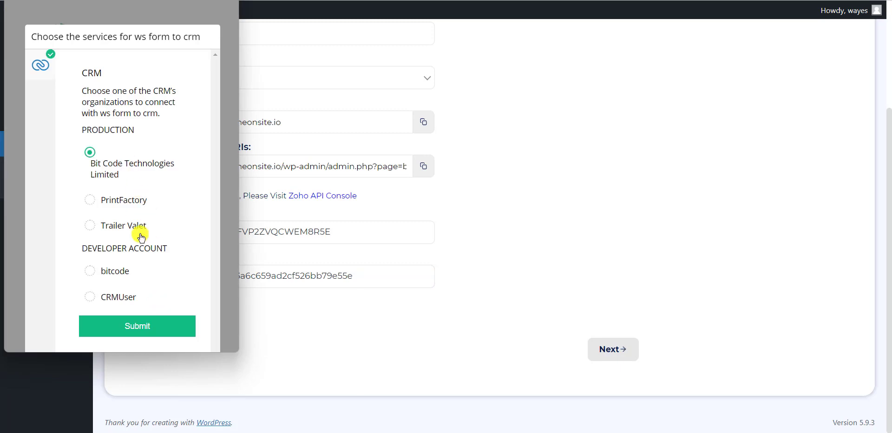
click(134, 328)
click(130, 307)
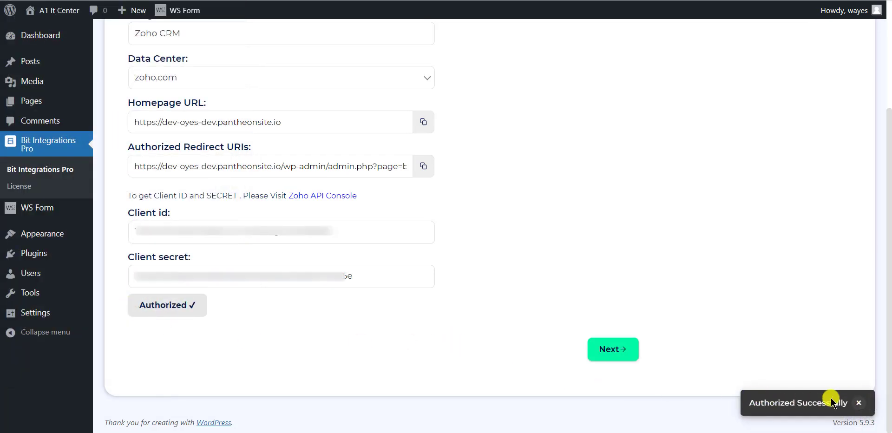
click(611, 350)
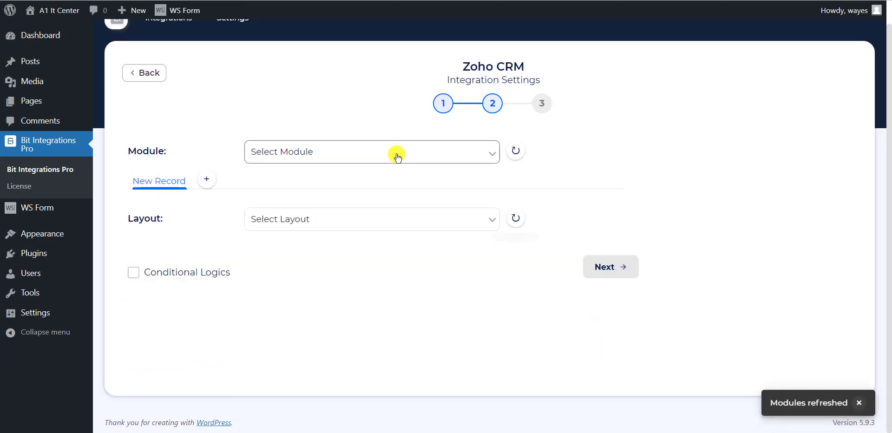
- Choose Leads as the Zoho CRM module and Standard as its layout
click(341, 158)
key(l)
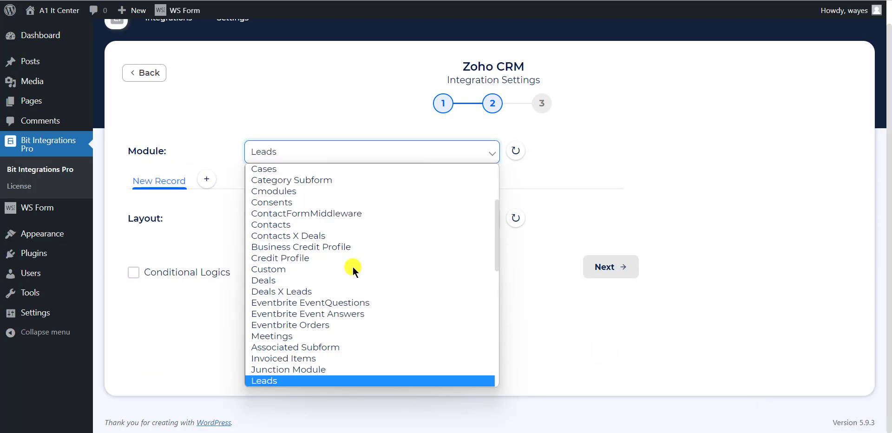
key(Return)
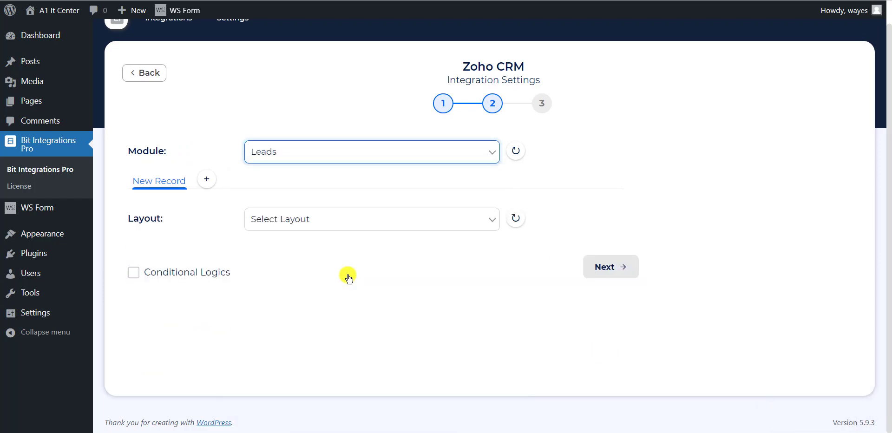
click(354, 219)
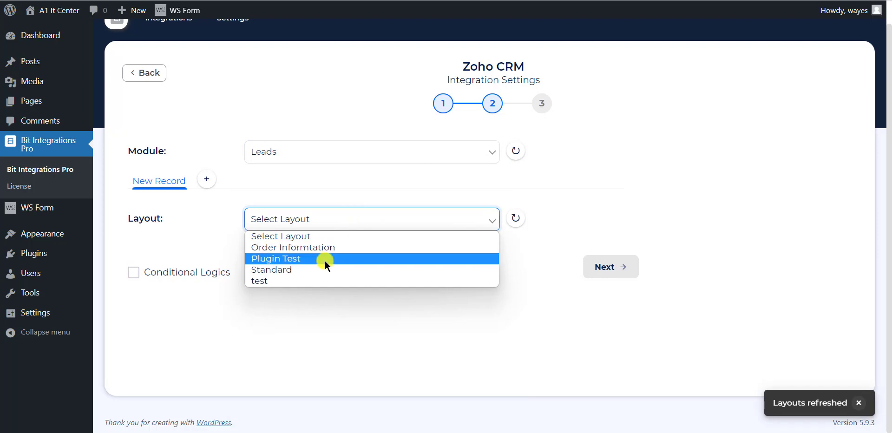
click(317, 270)
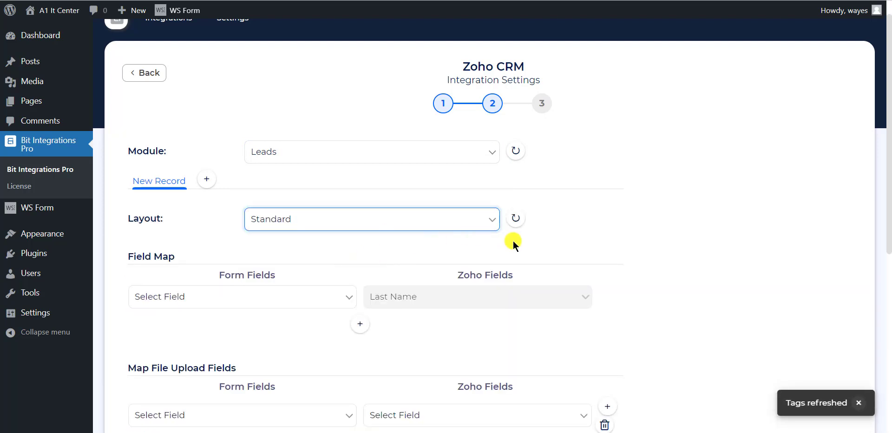
- Map the form's Name field to the Zoho Last Name field in the Field Map
scroll(661, 230, down, 3)
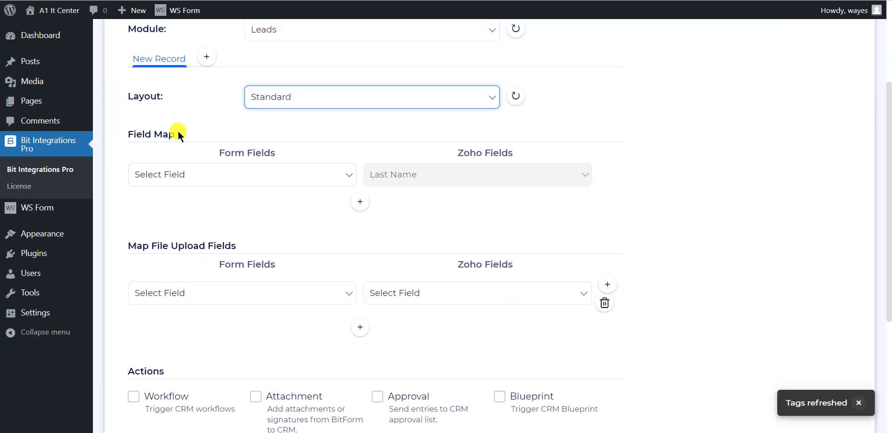
drag(177, 132, 125, 132)
click(225, 127)
click(294, 173)
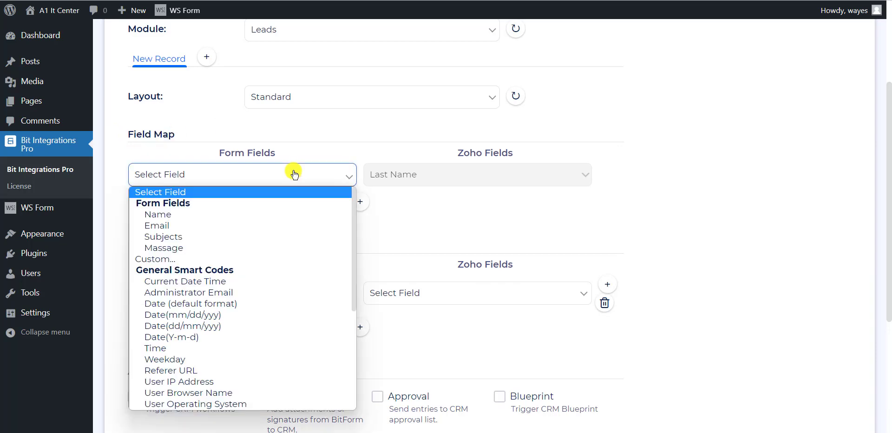
click(180, 216)
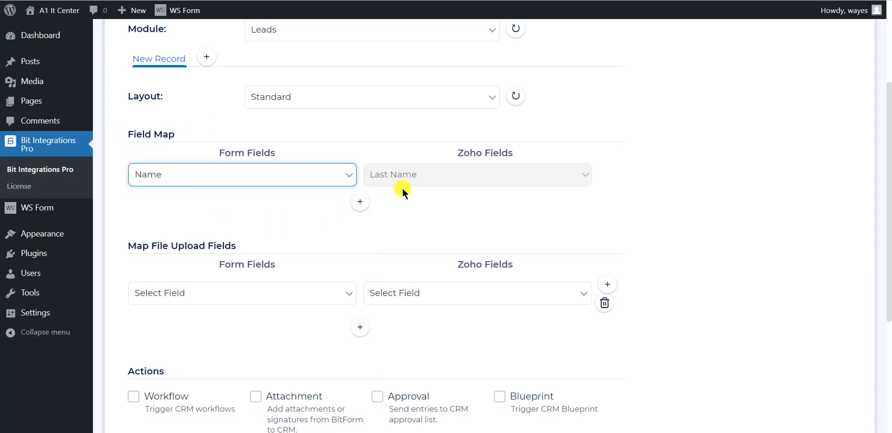
- Add a field mapping from the form's Email field to the Zoho Email field
click(360, 202)
click(333, 206)
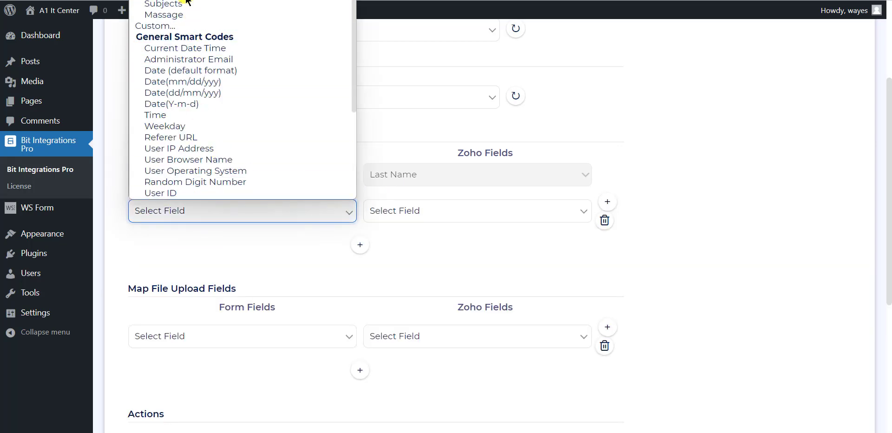
click(243, 6)
click(414, 220)
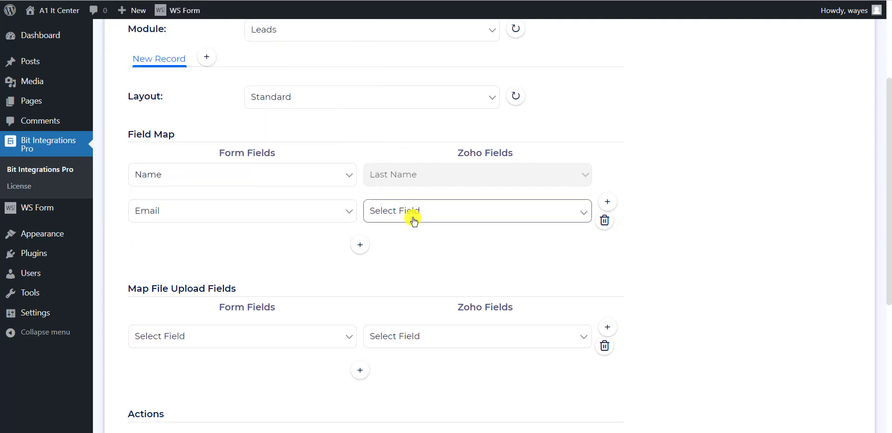
text(email)
key(Return)
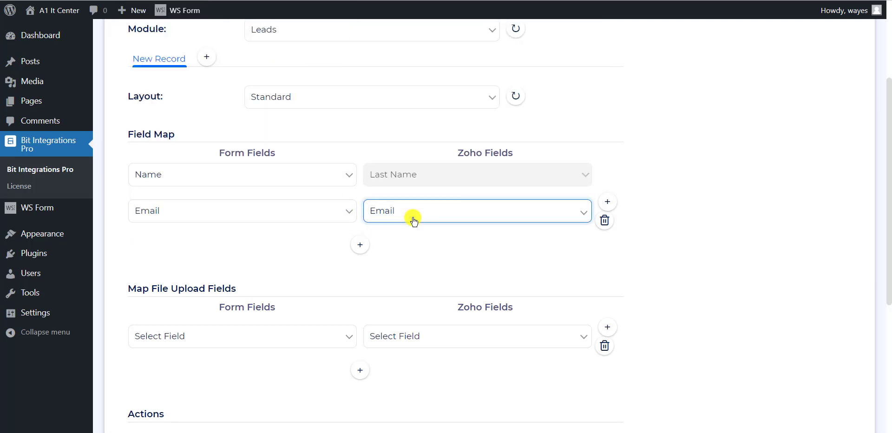
- Add a field mapping from the form's Subjects field to the Zoho Subject field
click(363, 242)
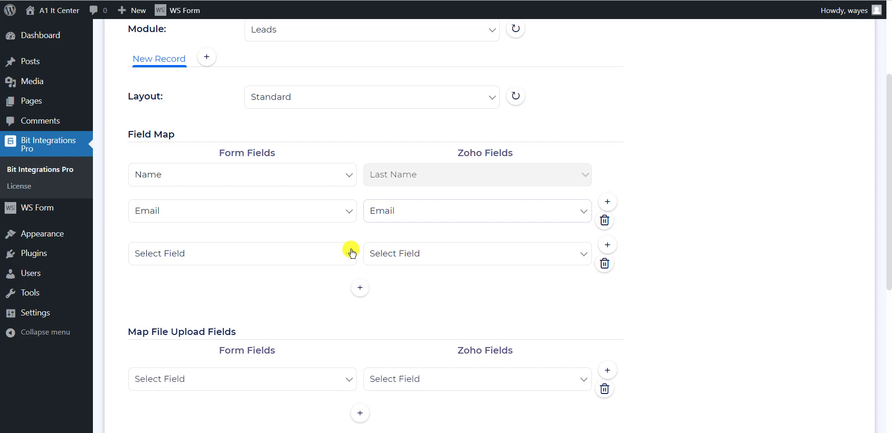
click(291, 260)
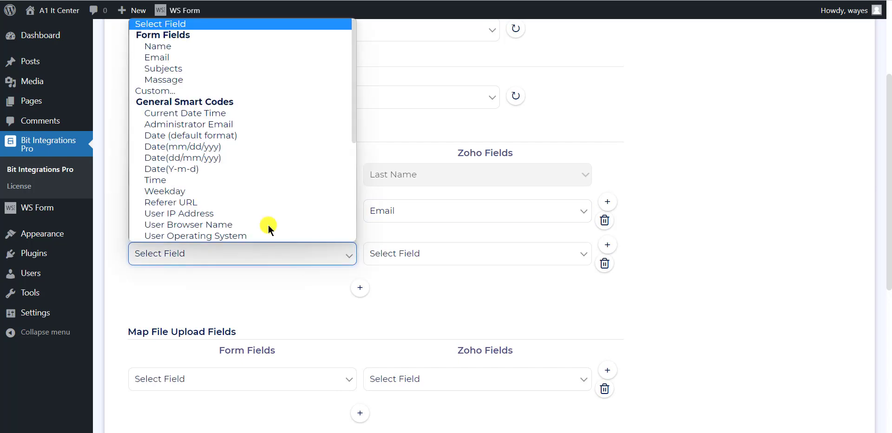
click(207, 67)
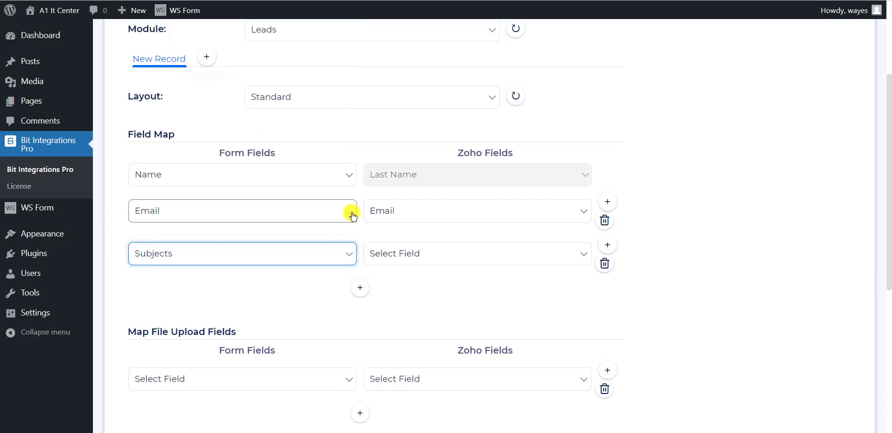
click(394, 253)
text(ssn)
key(s)
key(s)
key(s)
key(s)
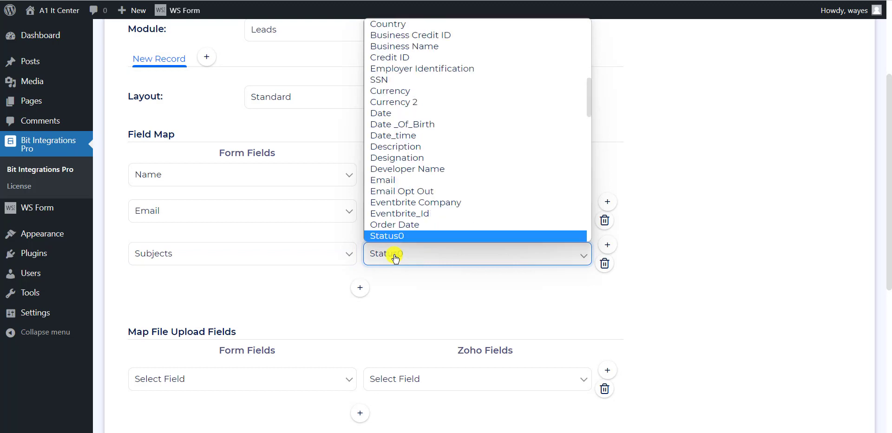
key(s)
key(s)
key(s)
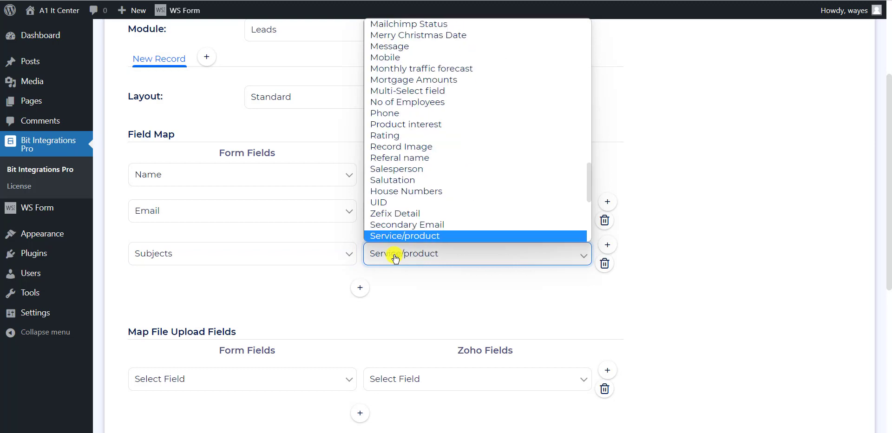
key(s)
key(s)
key(s)
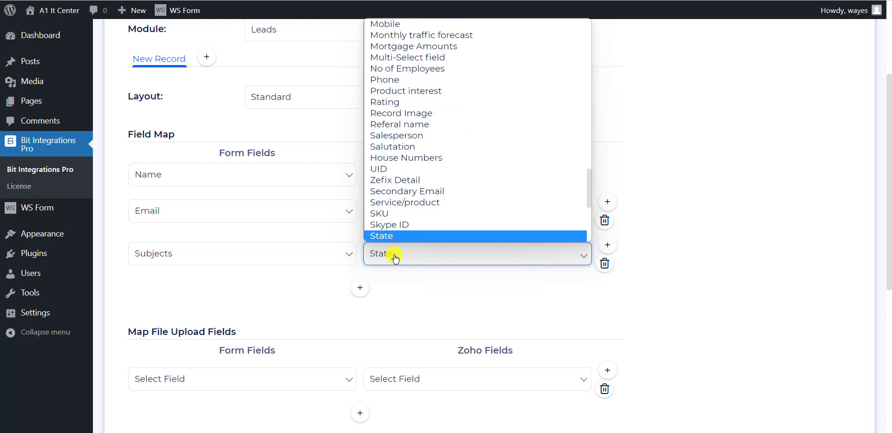
key(Return)
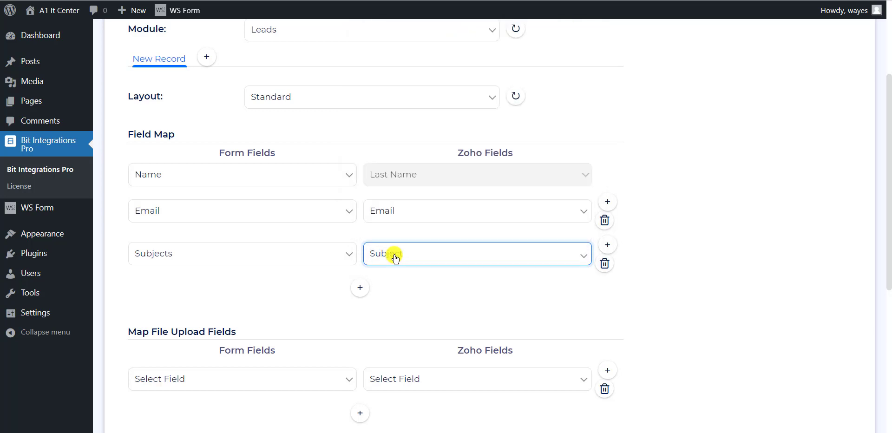
- Add a field mapping from the form's Massage field to the Zoho Description field
click(358, 287)
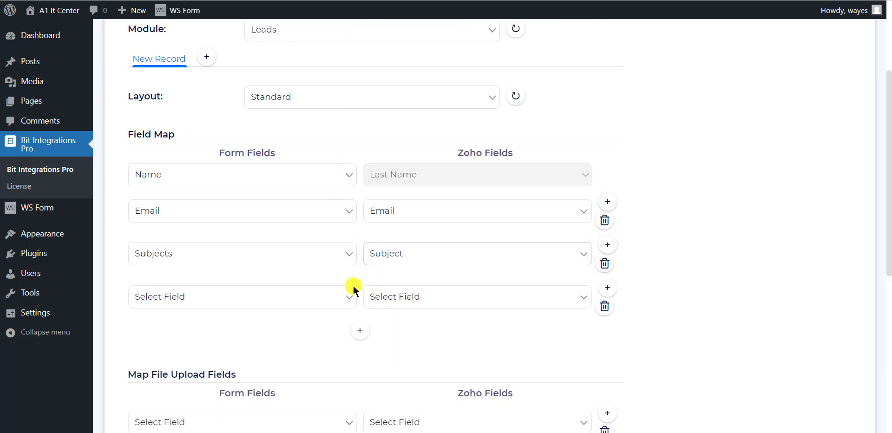
click(275, 295)
click(233, 123)
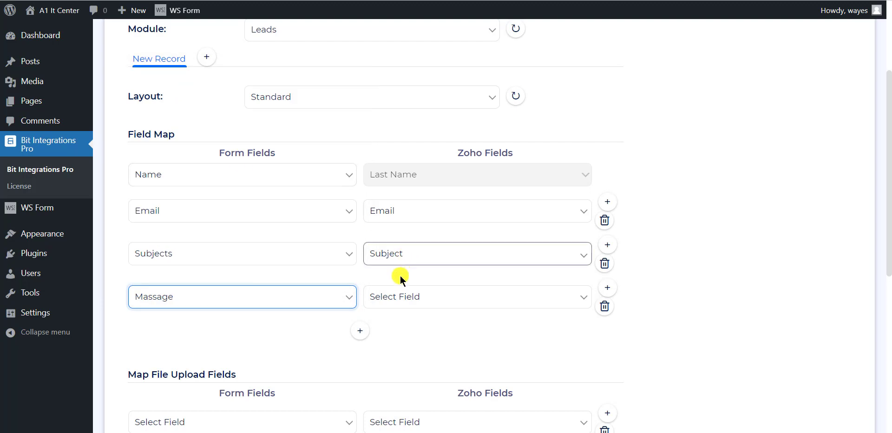
click(388, 295)
key(d)
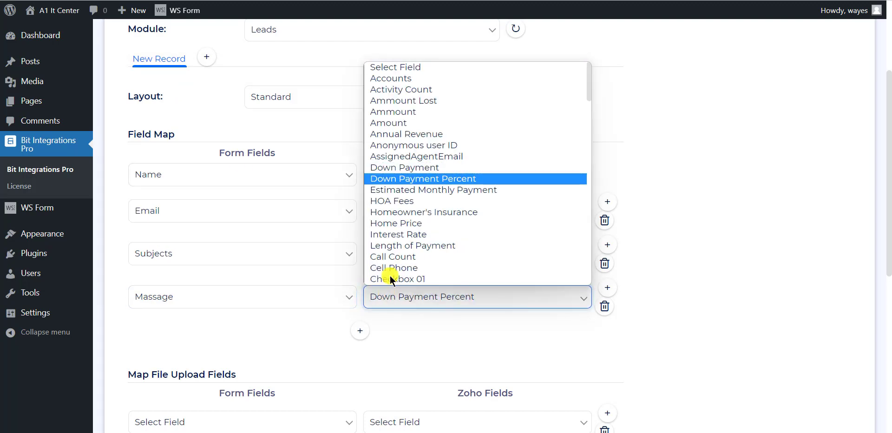
key(d)
key(d)
key(d)
key(d)
key(d)
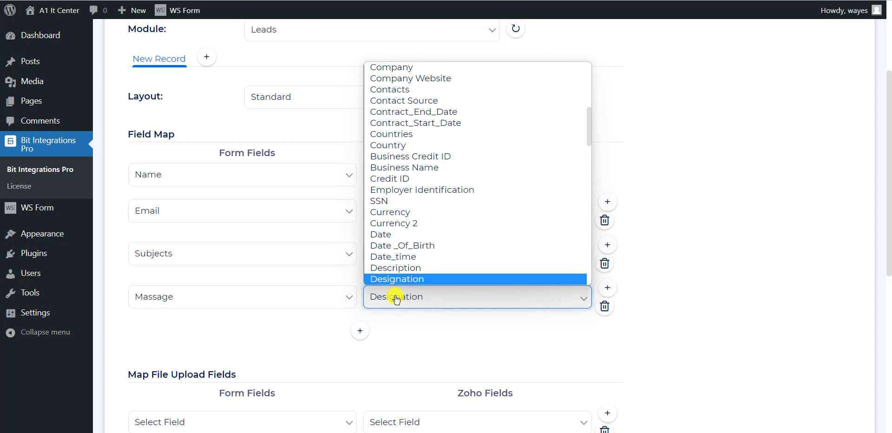
click(399, 267)
- Map the form's File Upload field to the Zoho Image Upload 2 field under Map File Upload Fields
scroll(362, 316, down, 3)
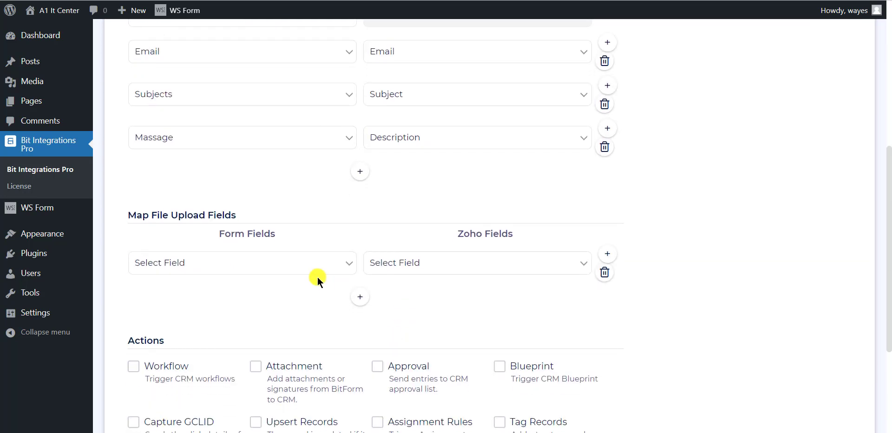
click(301, 270)
key(d)
click(193, 55)
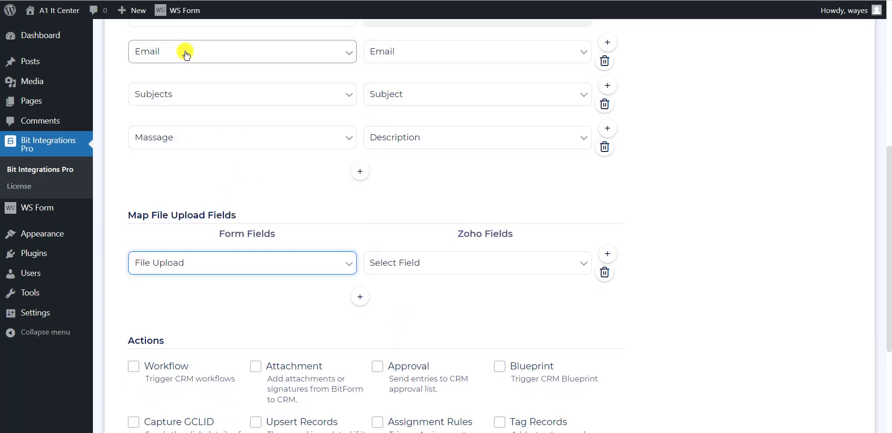
click(481, 272)
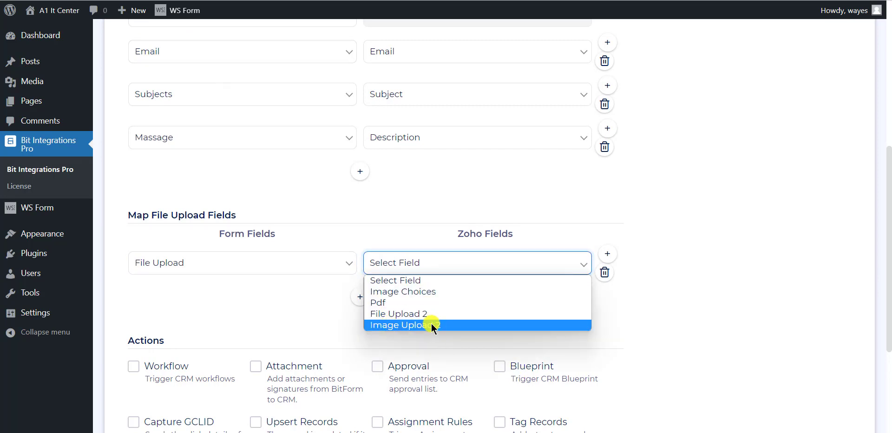
click(453, 325)
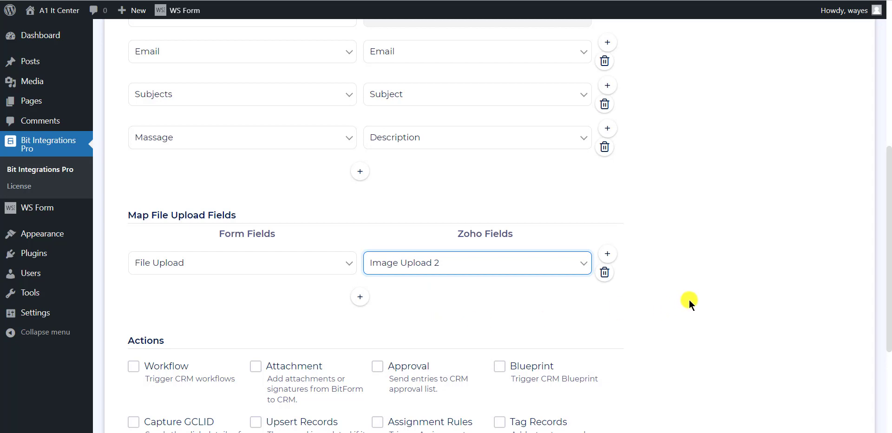
- Leave all optional actions unselected, then finish and save the Zoho CRM integration
scroll(690, 299, down, 4)
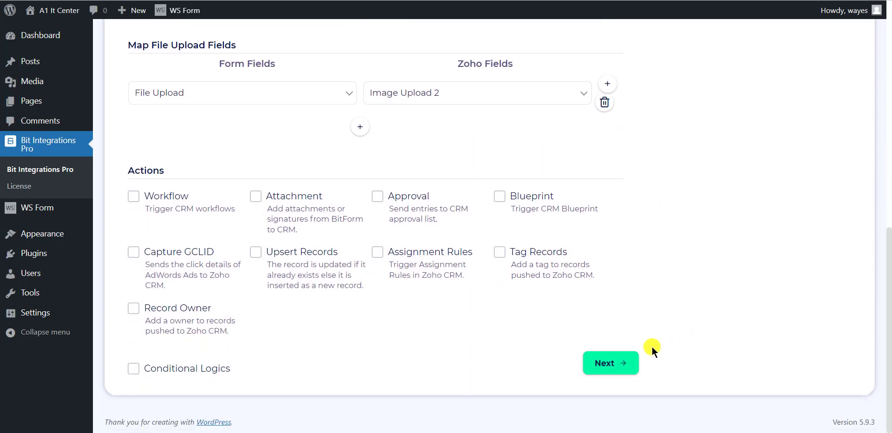
click(605, 367)
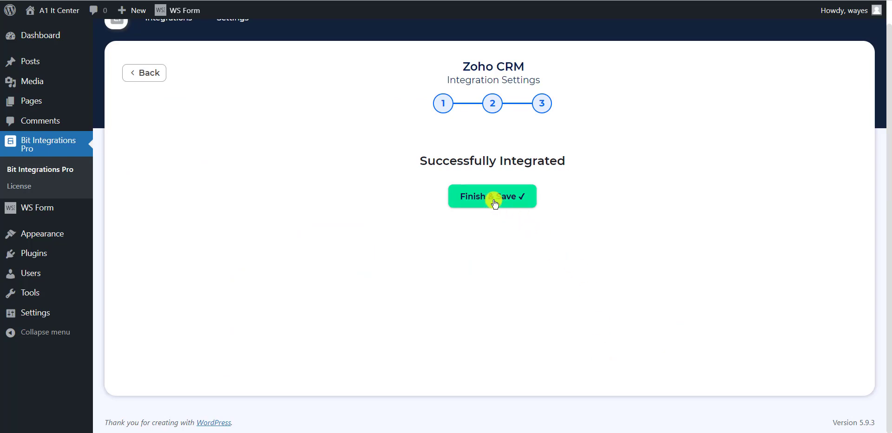
click(494, 203)
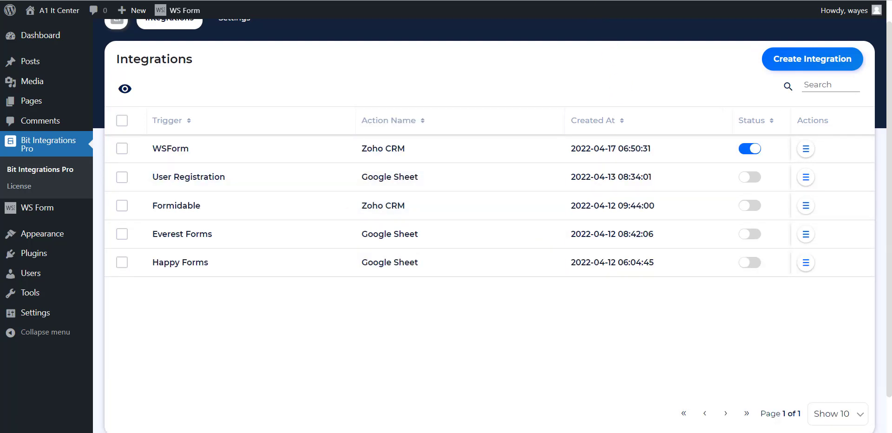
- On the published WS Form page, enter a test name and email, the subject "Test" and the message "Hello World"
click(553, 3)
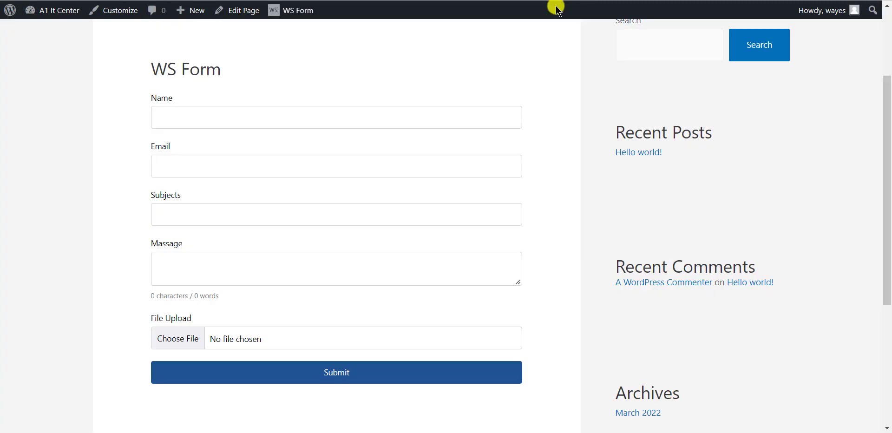
click(211, 115)
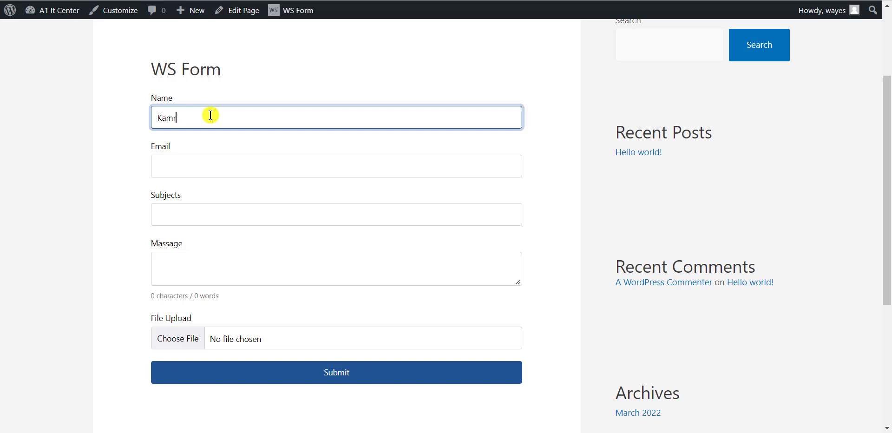
click(182, 175)
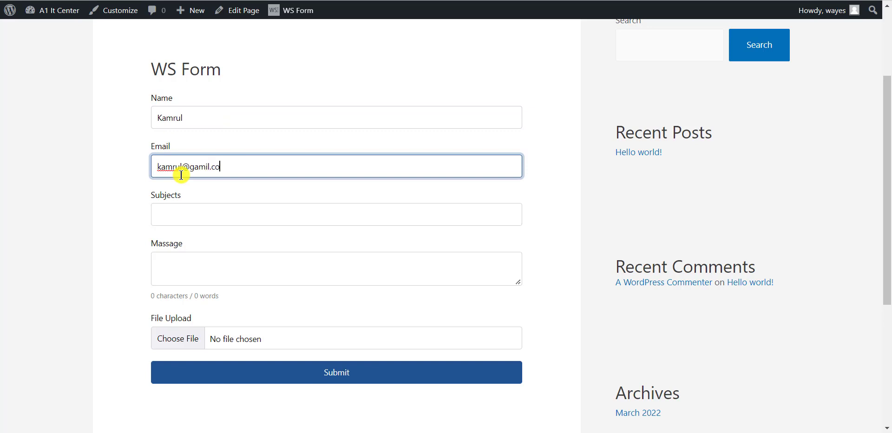
click(182, 209)
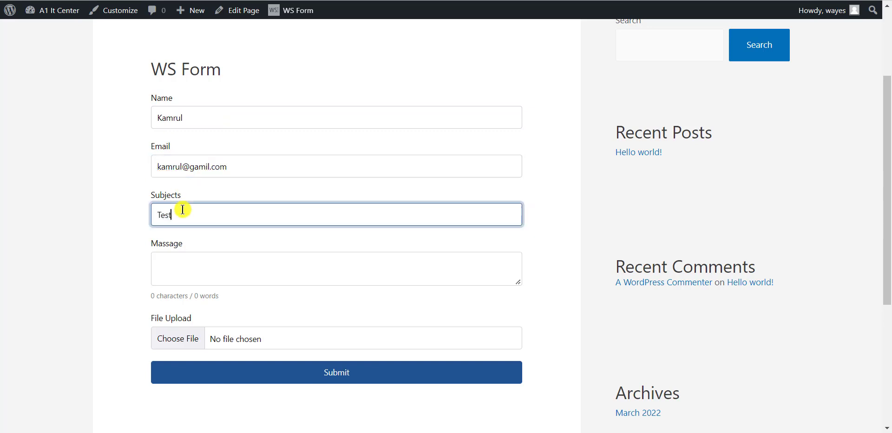
click(196, 274)
text(Hello W)
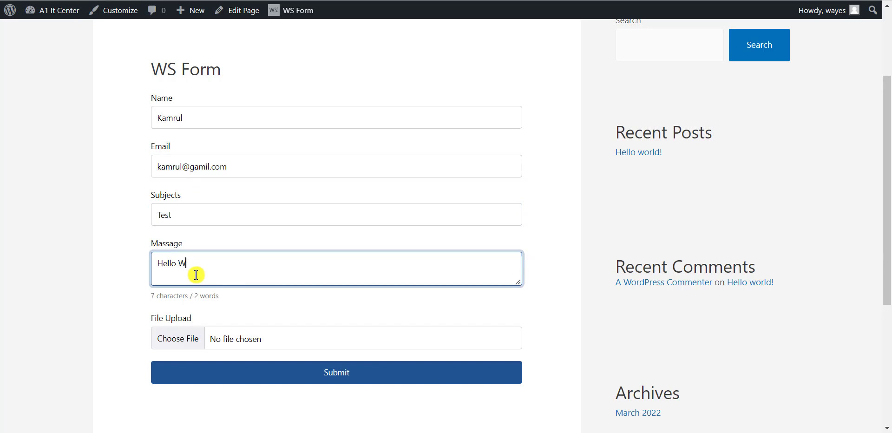
text(orld)
click(176, 338)
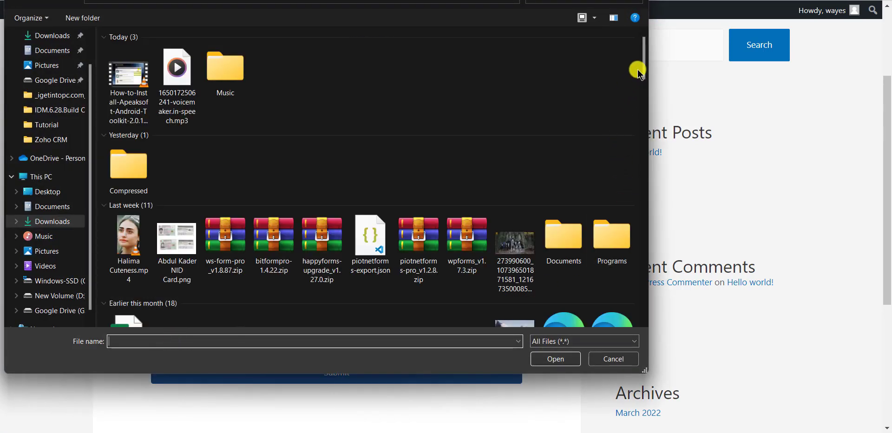
double_click(514, 250)
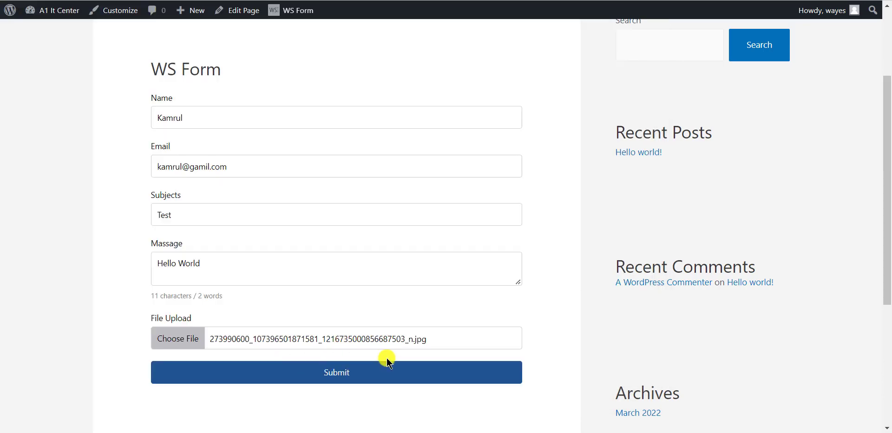
click(349, 373)
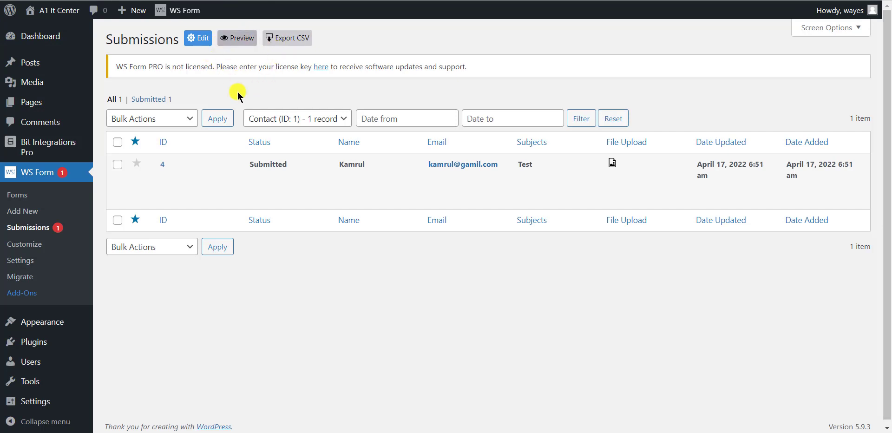
- Switch to the Zoho CRM leads list, open the newly submitted lead and examine its name, email and Image Upload 2 fields
mouse_move(224, 170)
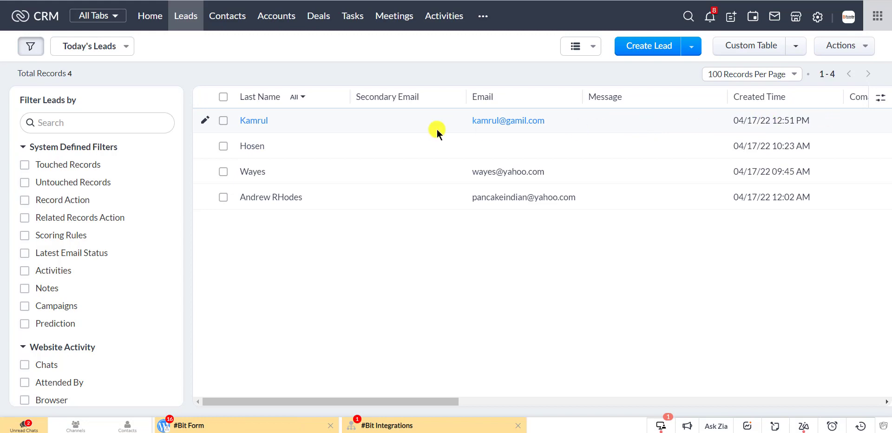
click(245, 123)
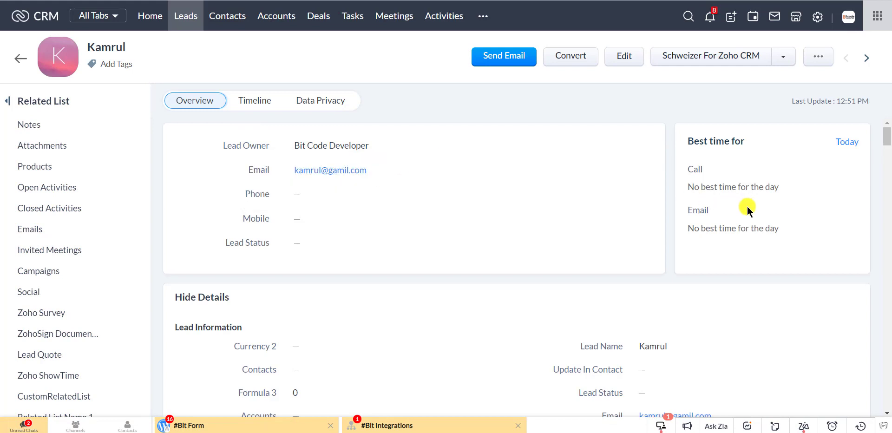
scroll(771, 210, down, 3)
scroll(772, 210, down, 1)
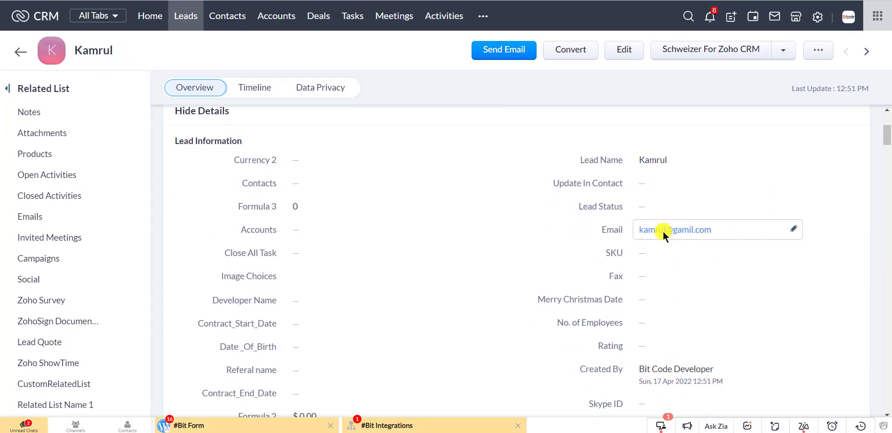
scroll(662, 231, down, 3)
scroll(663, 231, down, 3)
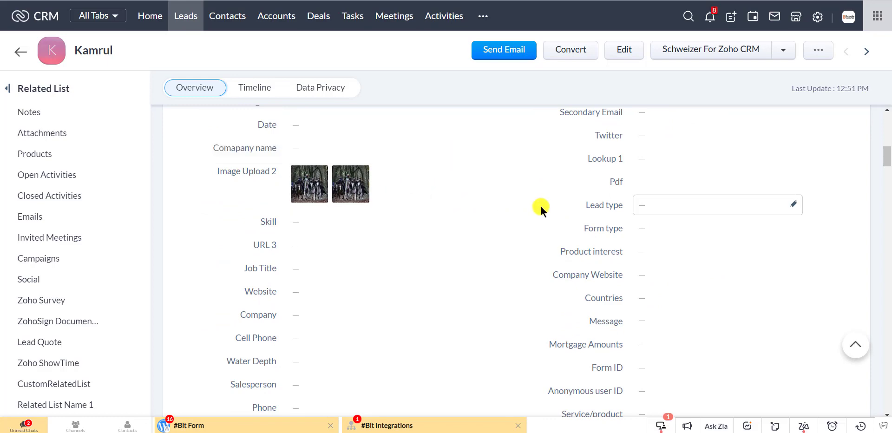
- Look through the rest of the lead's details, checking the Description field for the submitted message
scroll(541, 206, down, 2)
scroll(549, 212, down, 10)
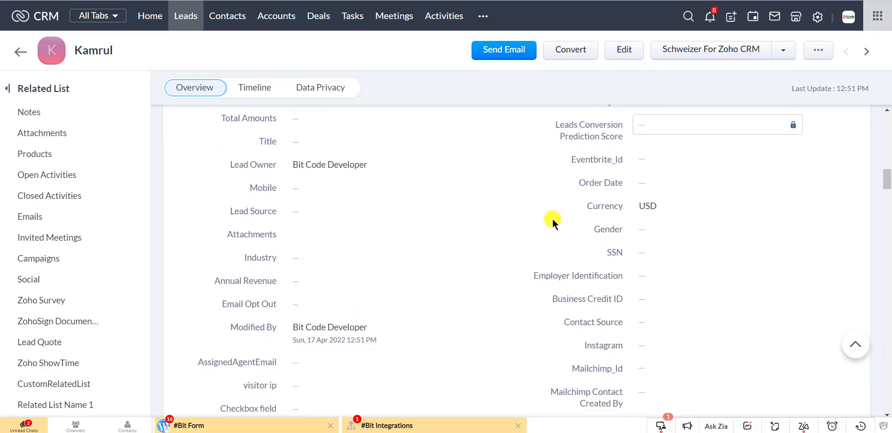
scroll(553, 219, down, 15)
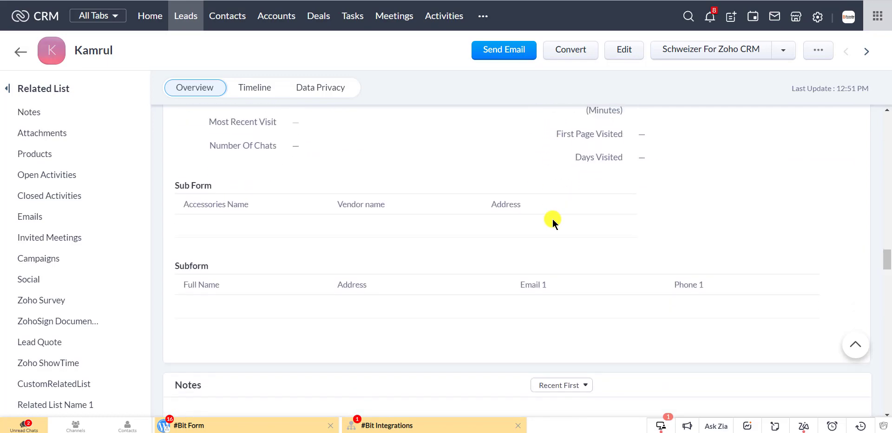
scroll(553, 219, down, 20)
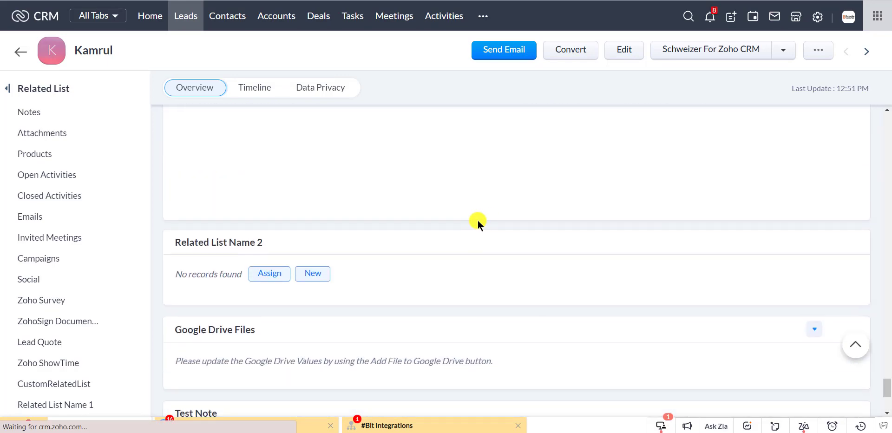
scroll(475, 223, up, 15)
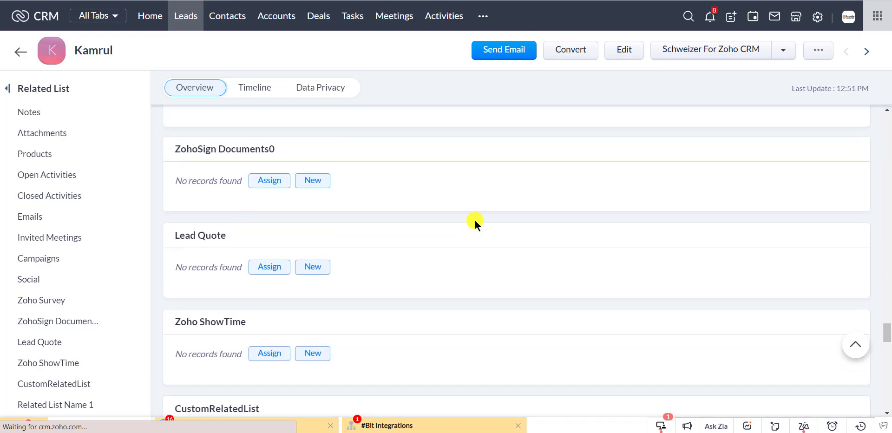
scroll(475, 221, up, 15)
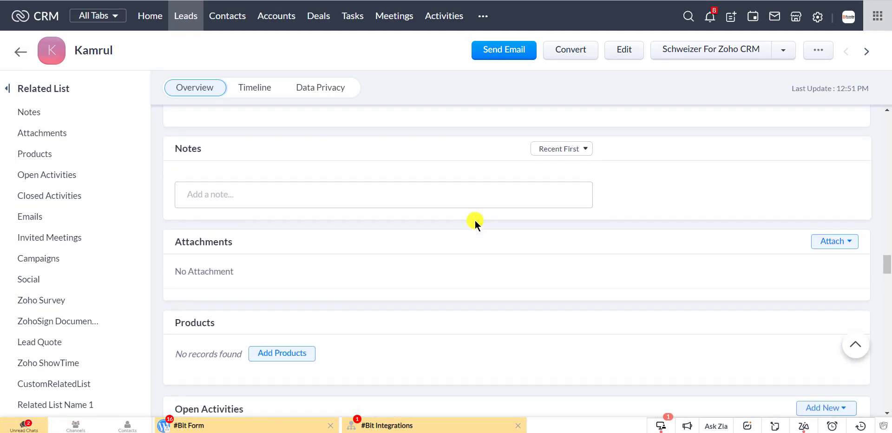
scroll(475, 220, down, 5)
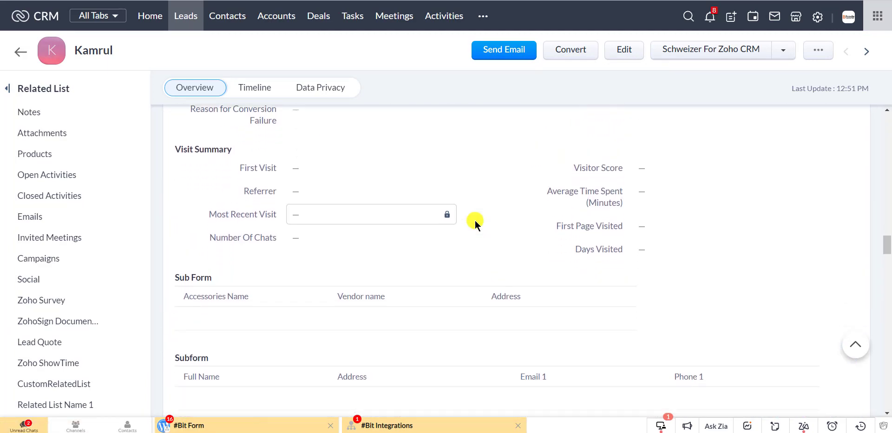
scroll(475, 221, up, 10)
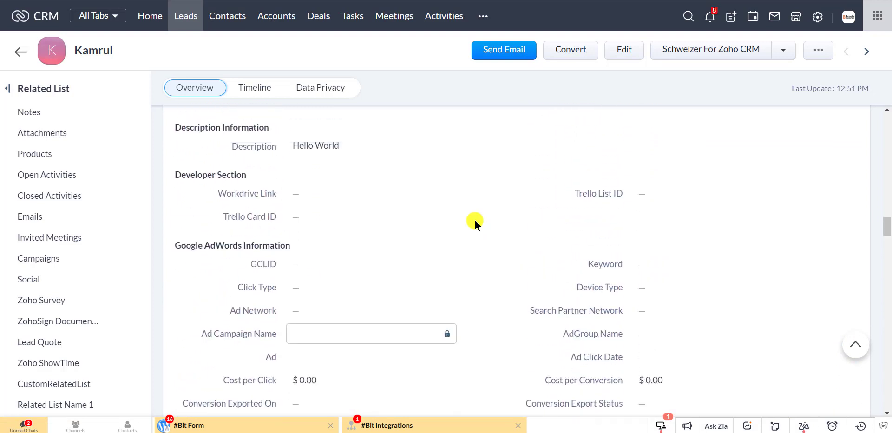
scroll(475, 223, up, 3)
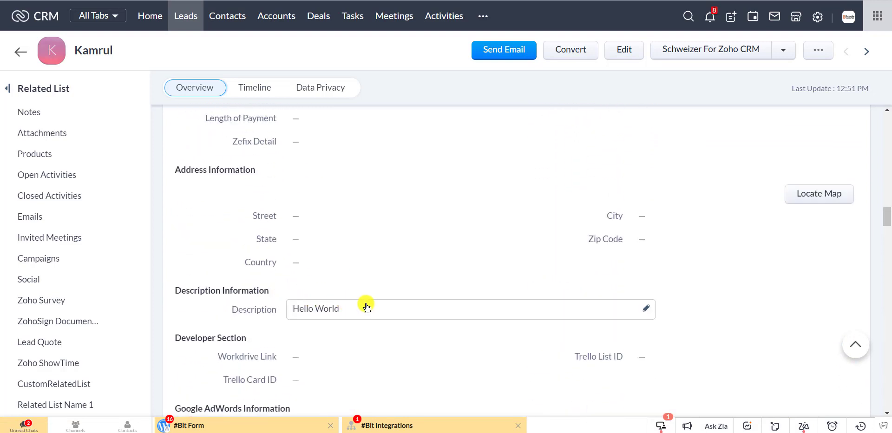
scroll(388, 286, up, 11)
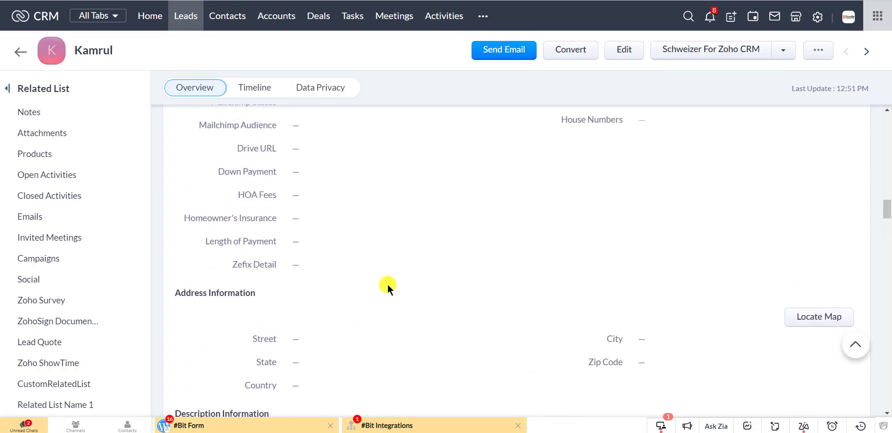
scroll(388, 287, up, 8)
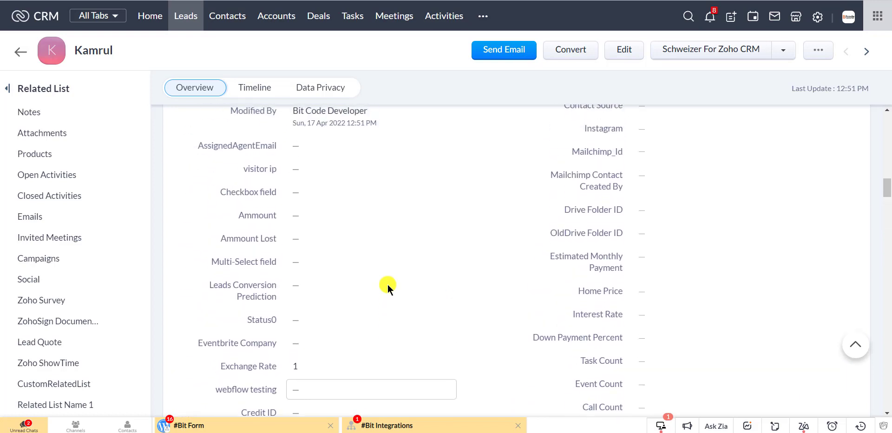
scroll(388, 286, up, 4)
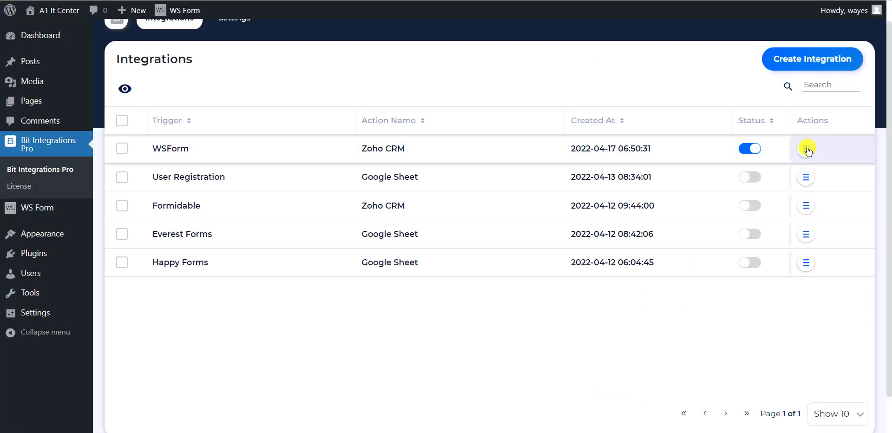
- Return to Bit Integrations Pro, open the timeline of the WSForm to Zoho CRM integration and check the status of its log entries
click(806, 149)
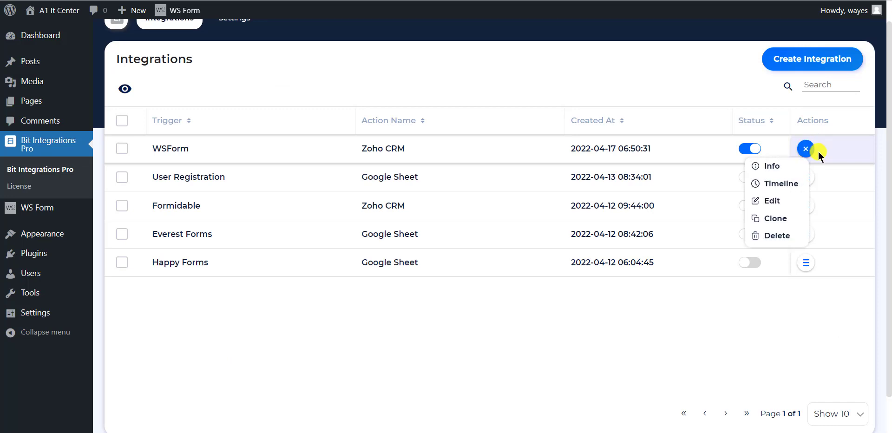
click(786, 185)
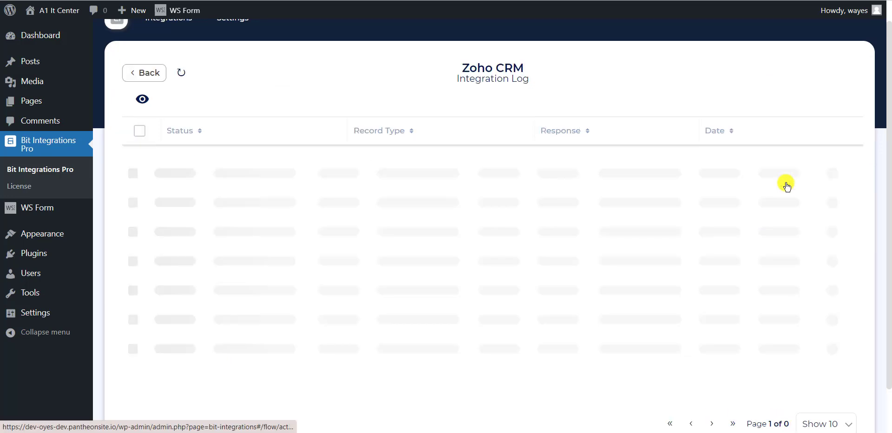
drag(201, 158, 159, 161)
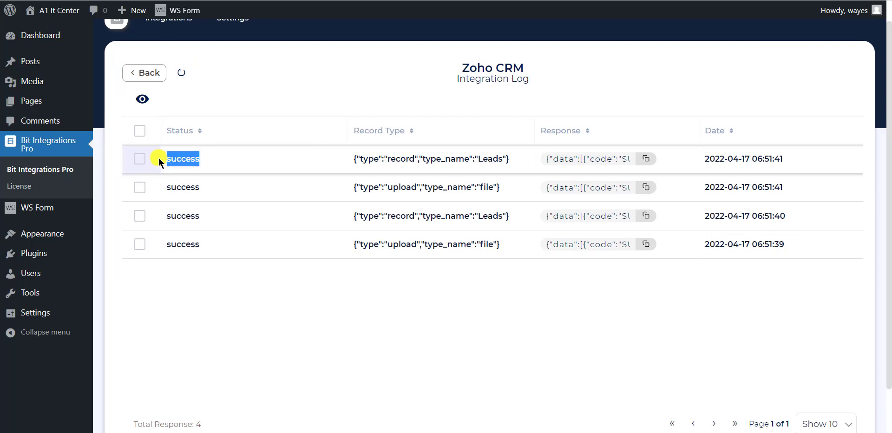
click(245, 158)
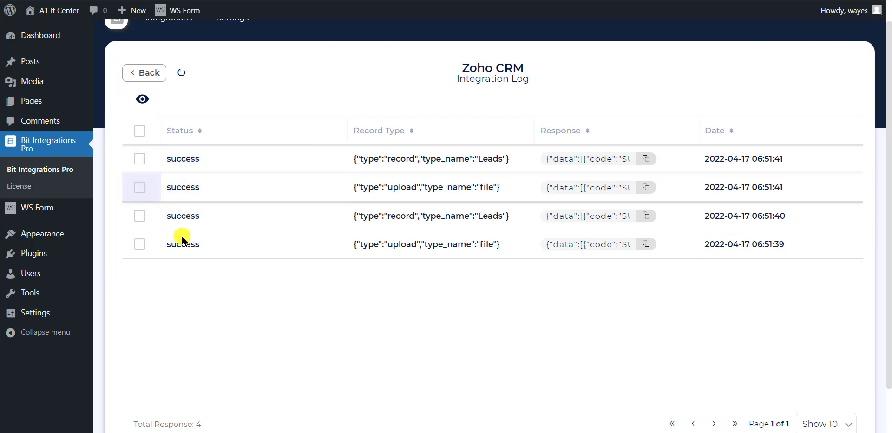
drag(225, 158, 160, 158)
click(353, 319)
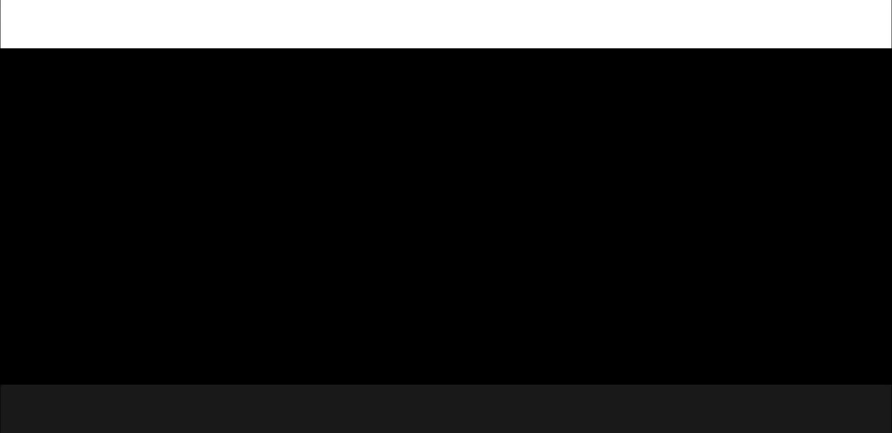